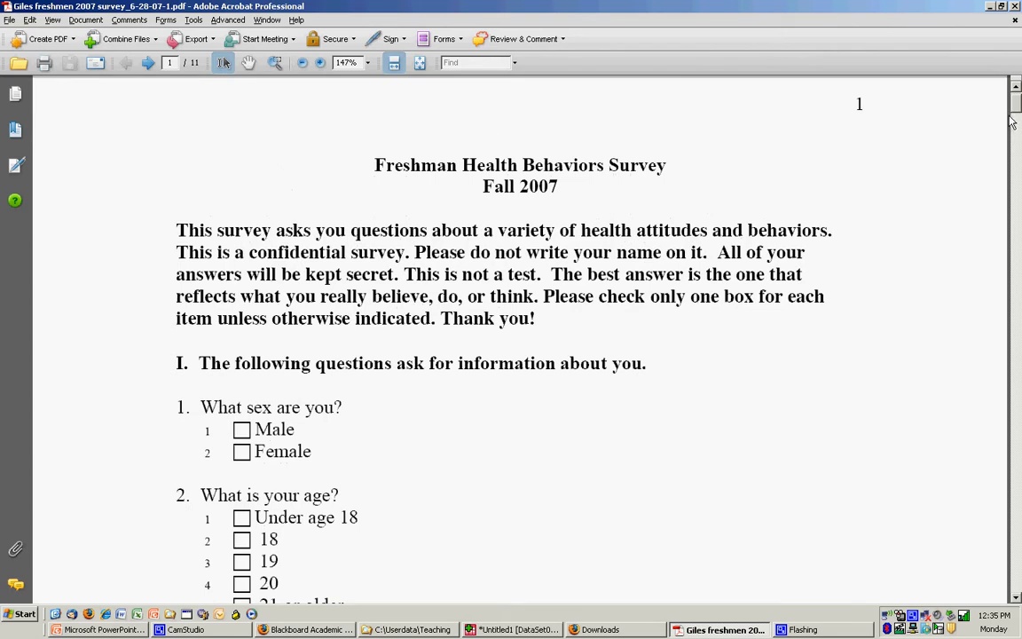
- Look over the first survey questions, start PASW Statistics 17, and choose to type in data for a new dataset
scroll(1015, 116, "down", 3)
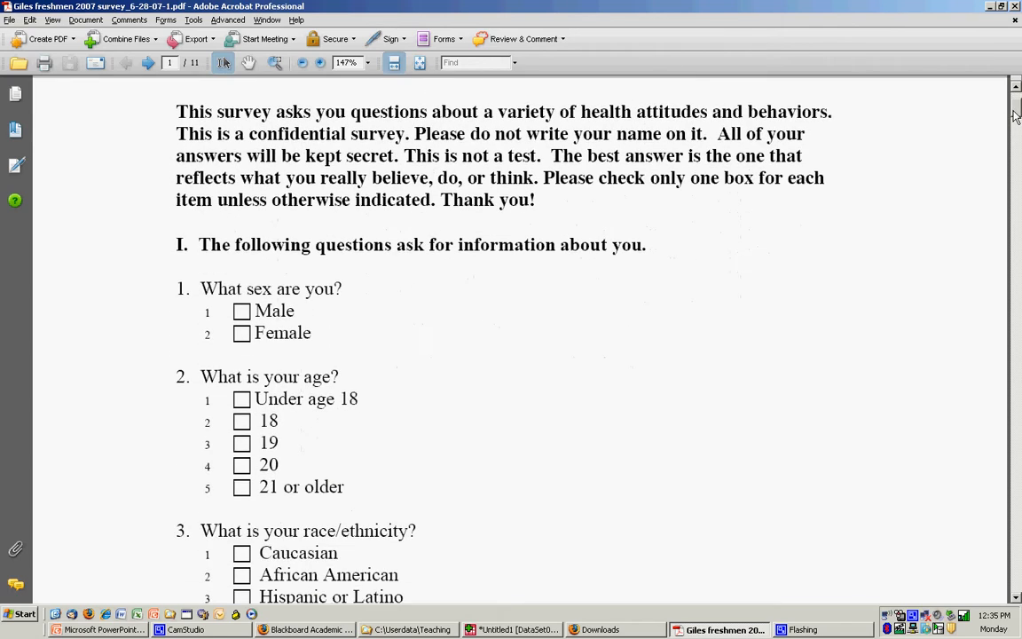
left_click_drag(1016, 115, 1016, 119)
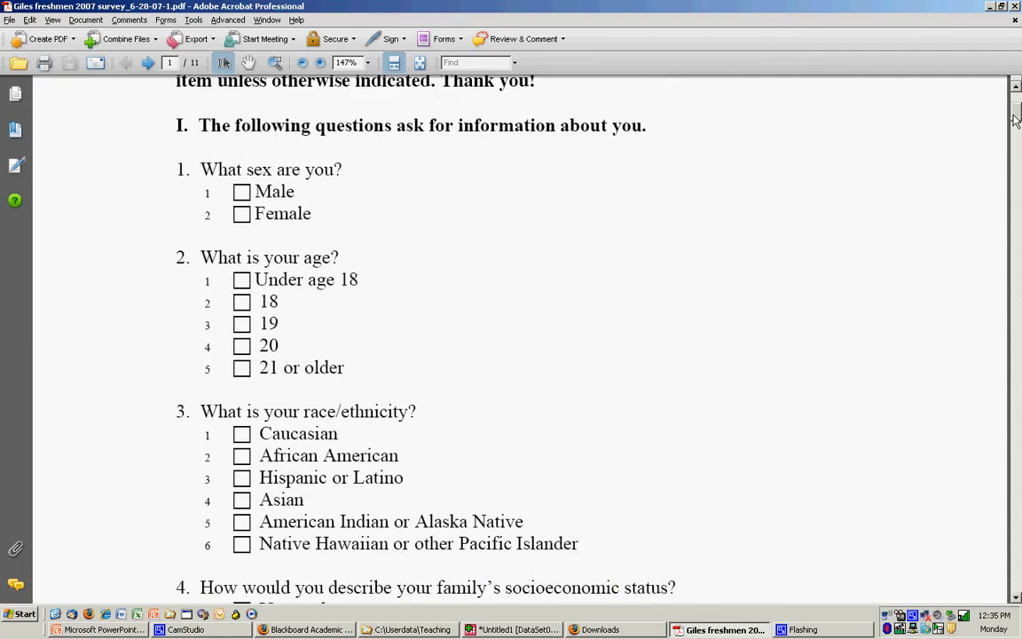
scroll(1016, 119, "down", 1)
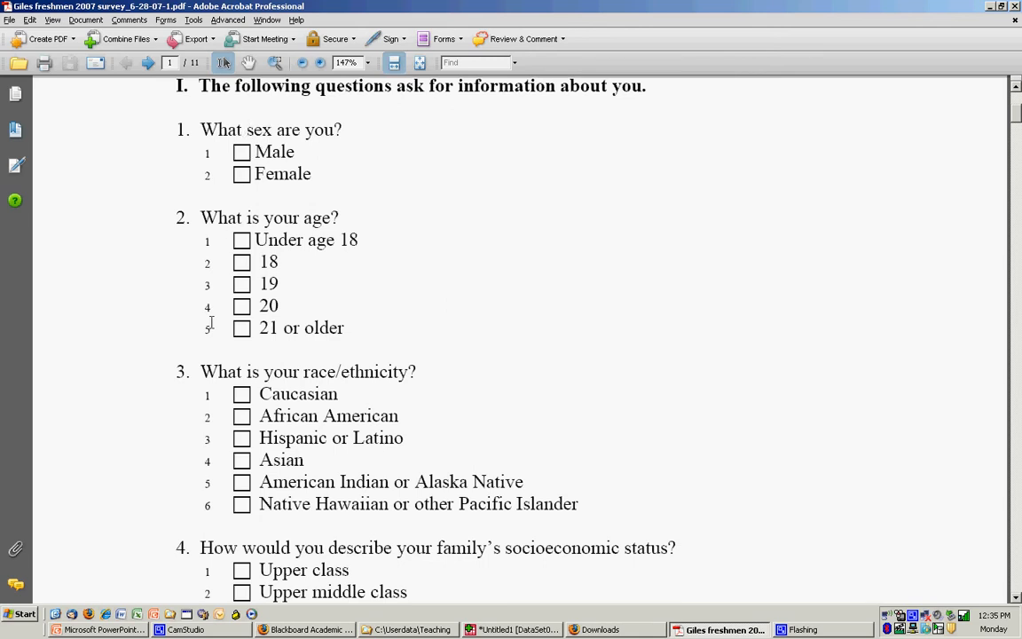
left_click(24, 614)
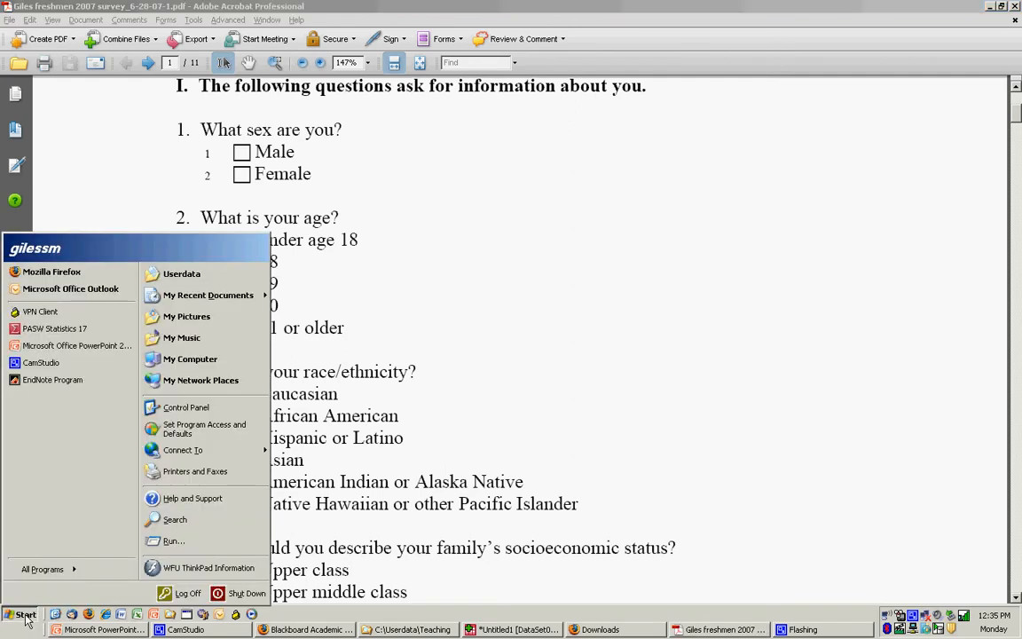
left_click(27, 330)
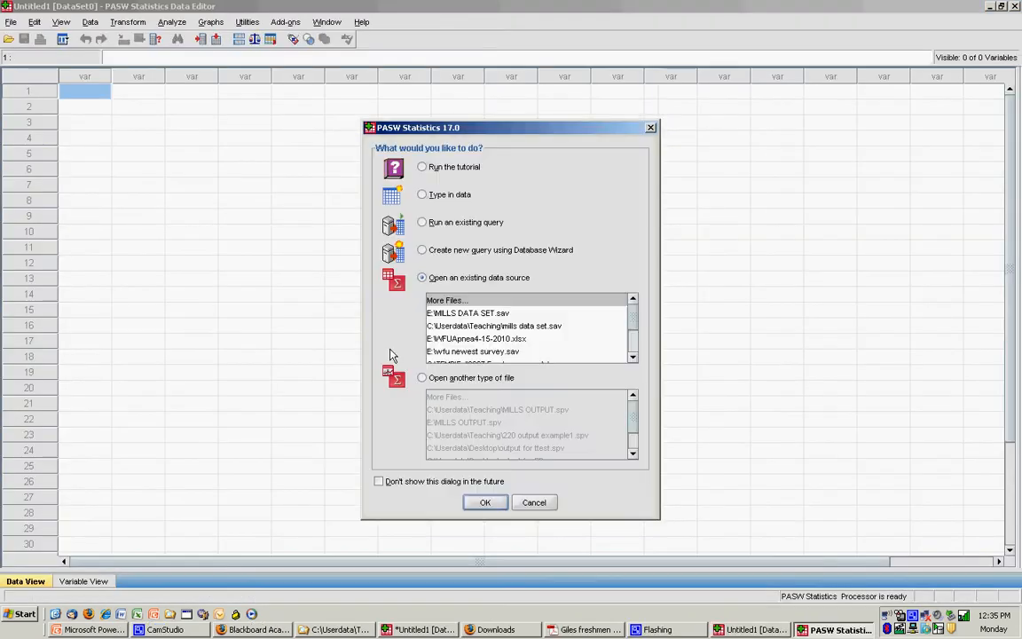
left_click(422, 195)
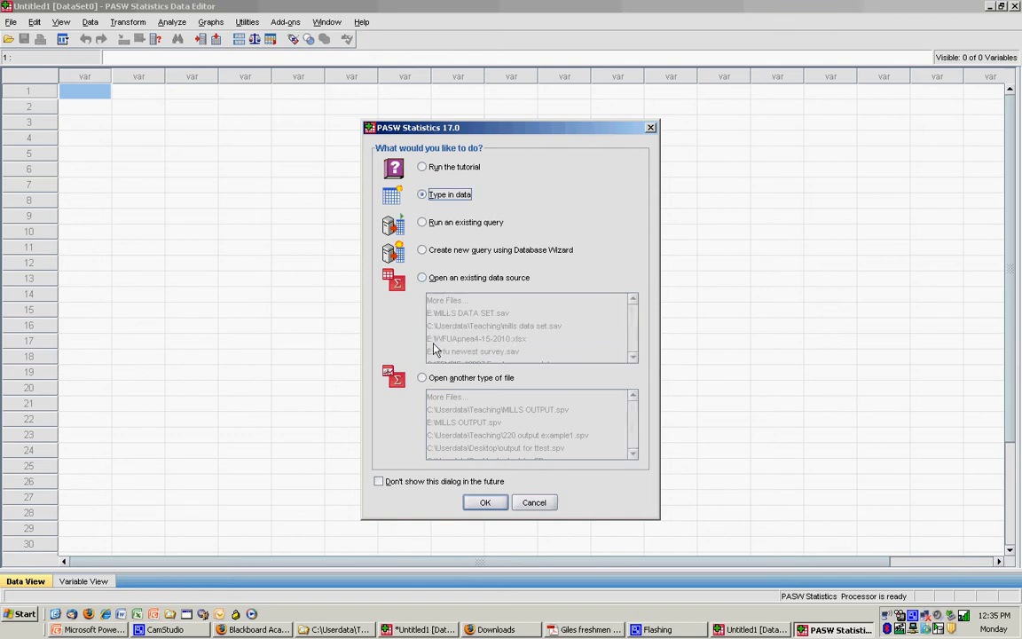
left_click(484, 502)
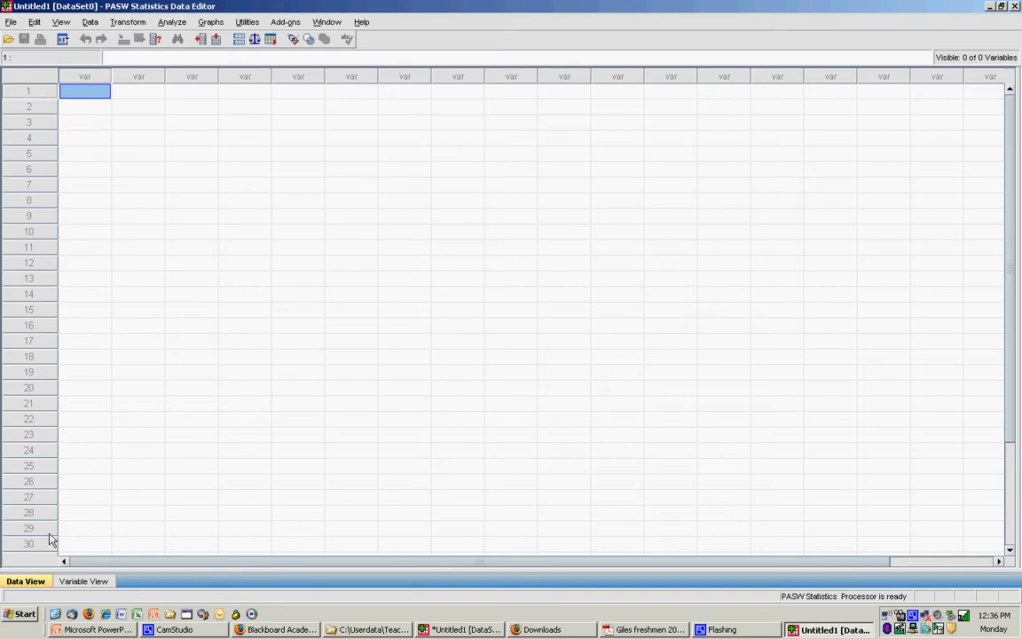
- Define the dataset's first variable with the name ID
left_click(85, 582)
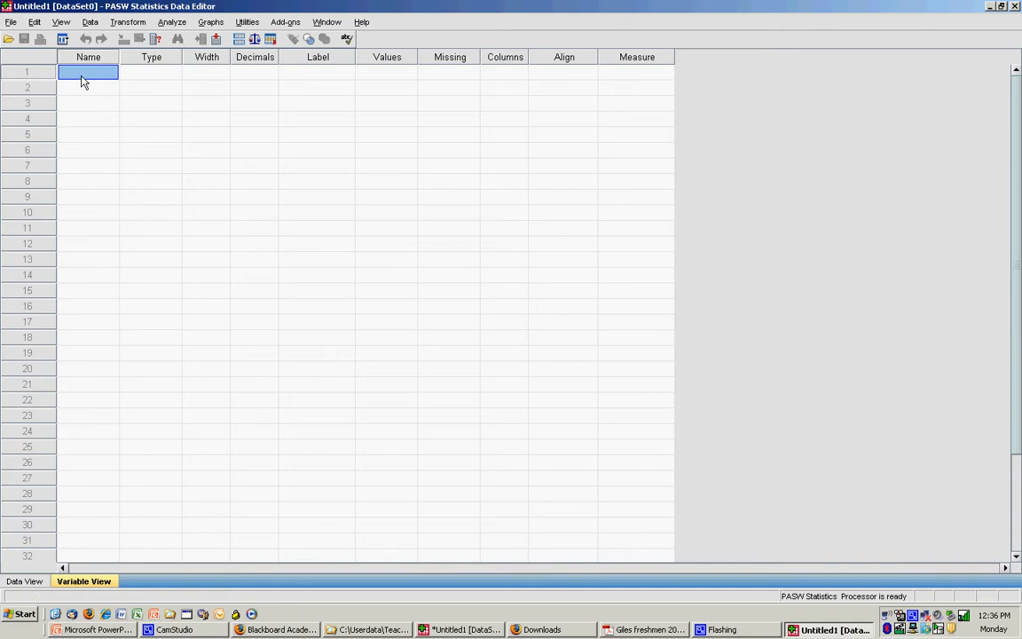
type("ID")
left_click(153, 76)
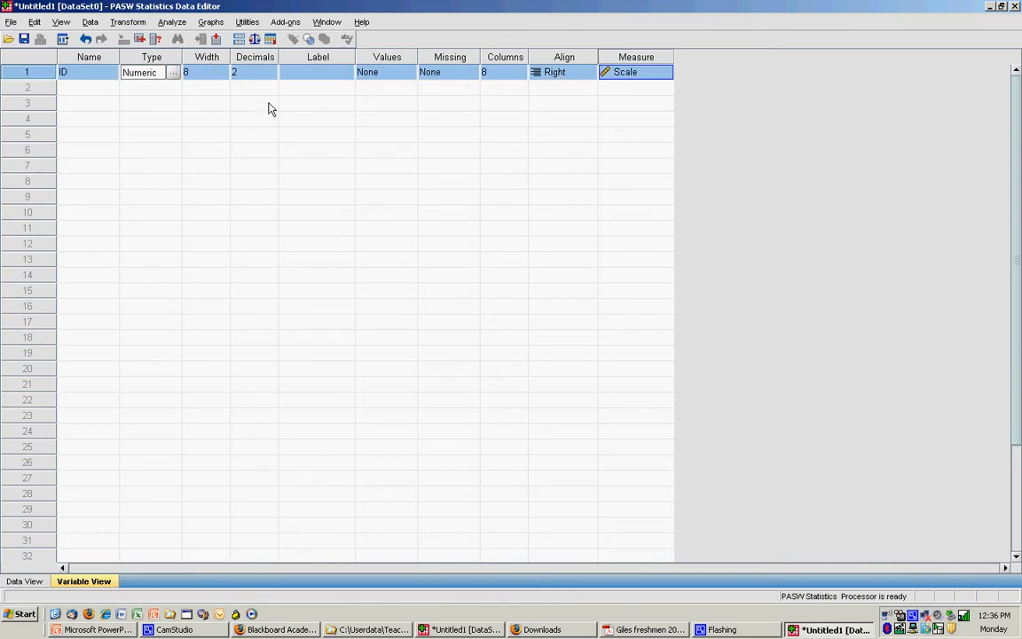
- Check question 1 in the survey PDF and add a second variable named q1 to the dataset
left_click(81, 92)
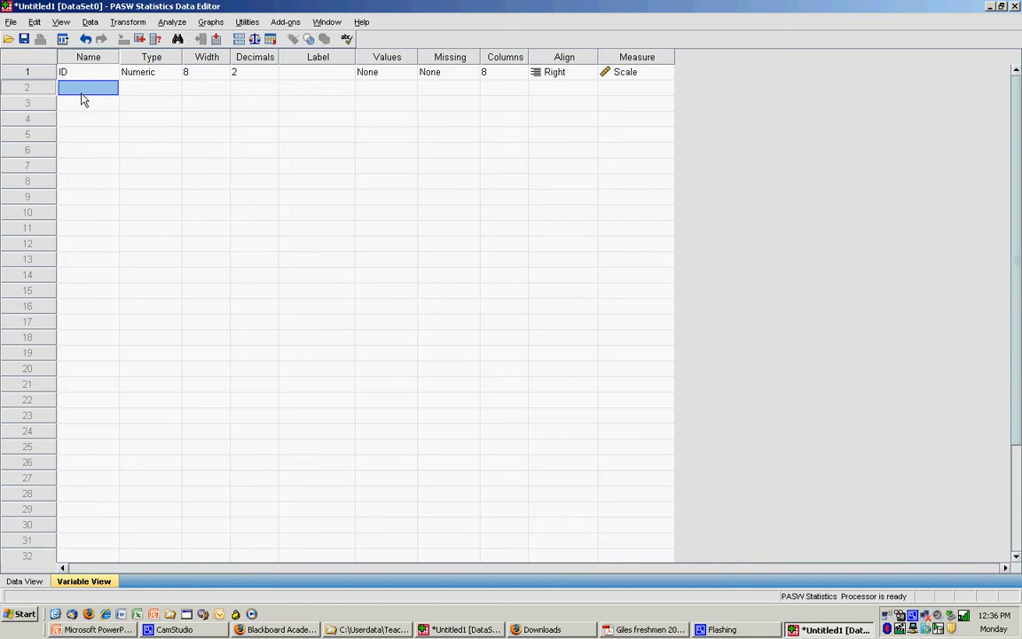
key("alt+Tab")
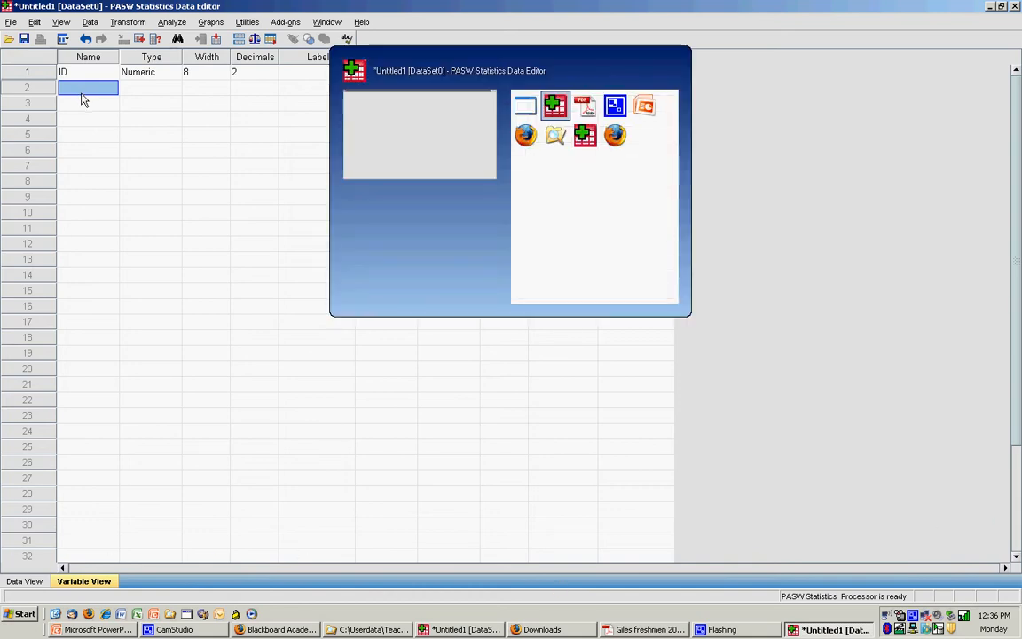
key("alt+Tab")
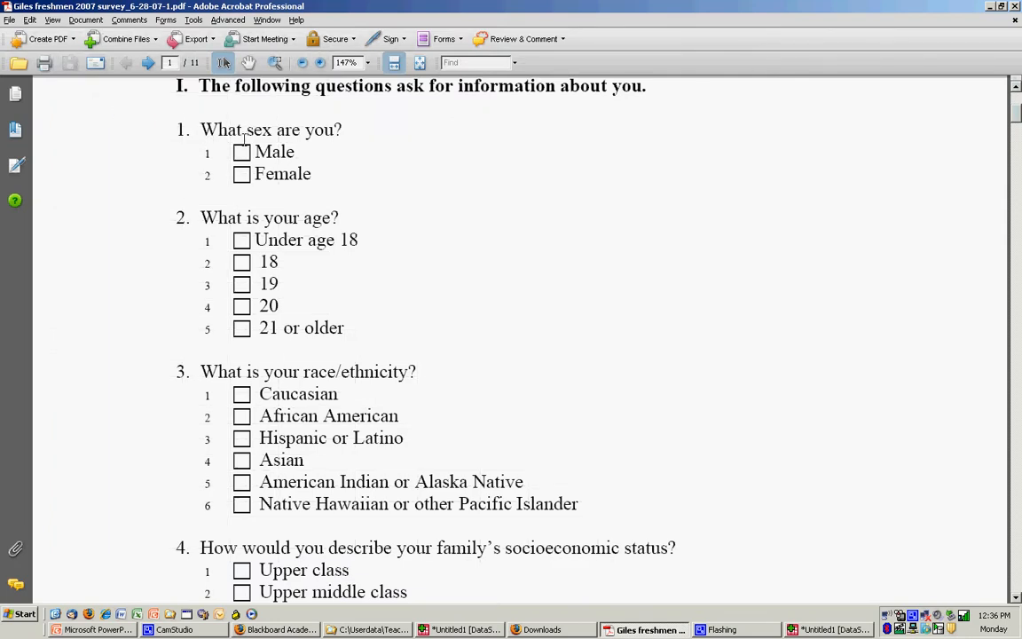
key("alt")
key("alt")
key("alt+Tab")
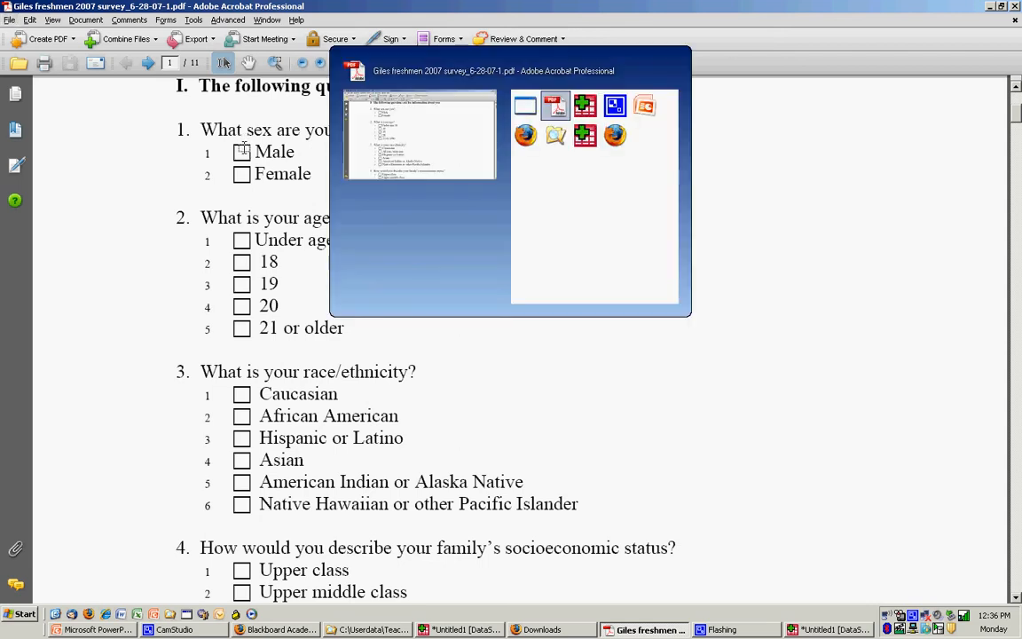
key("alt+Tab")
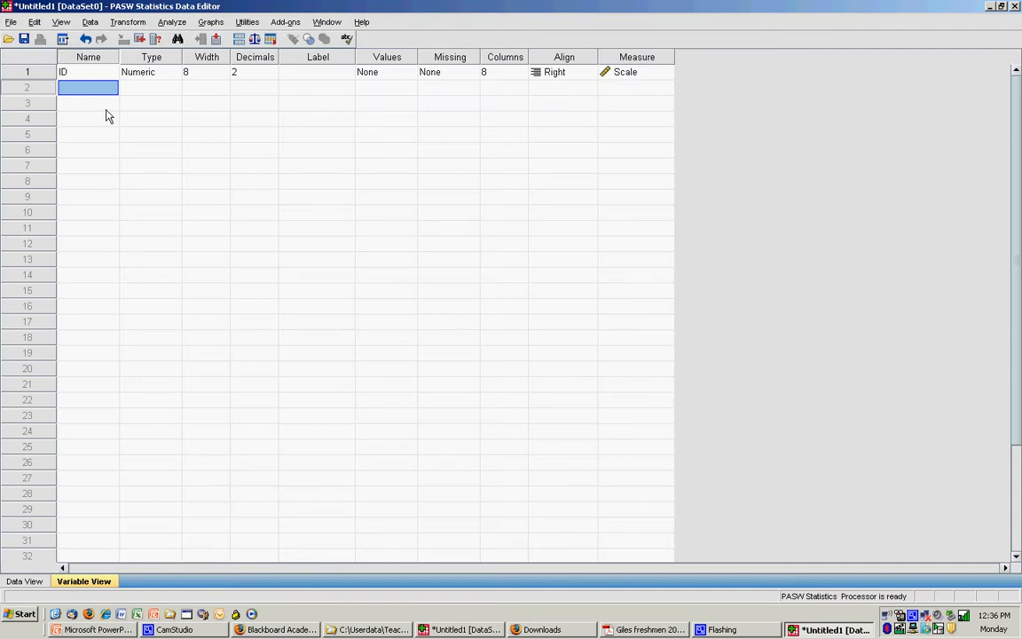
type("g")
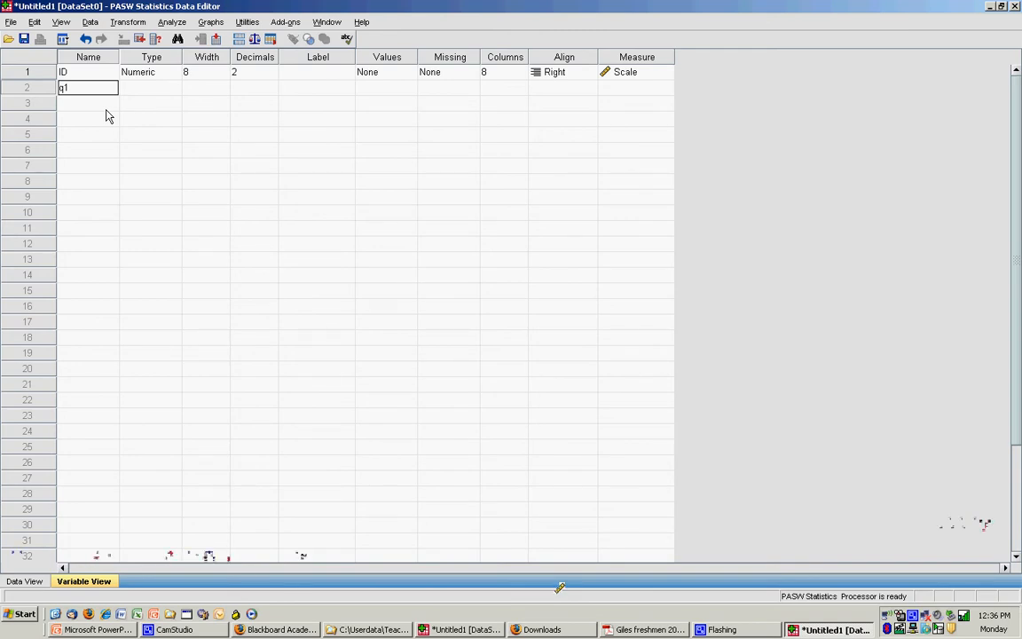
left_click(137, 92)
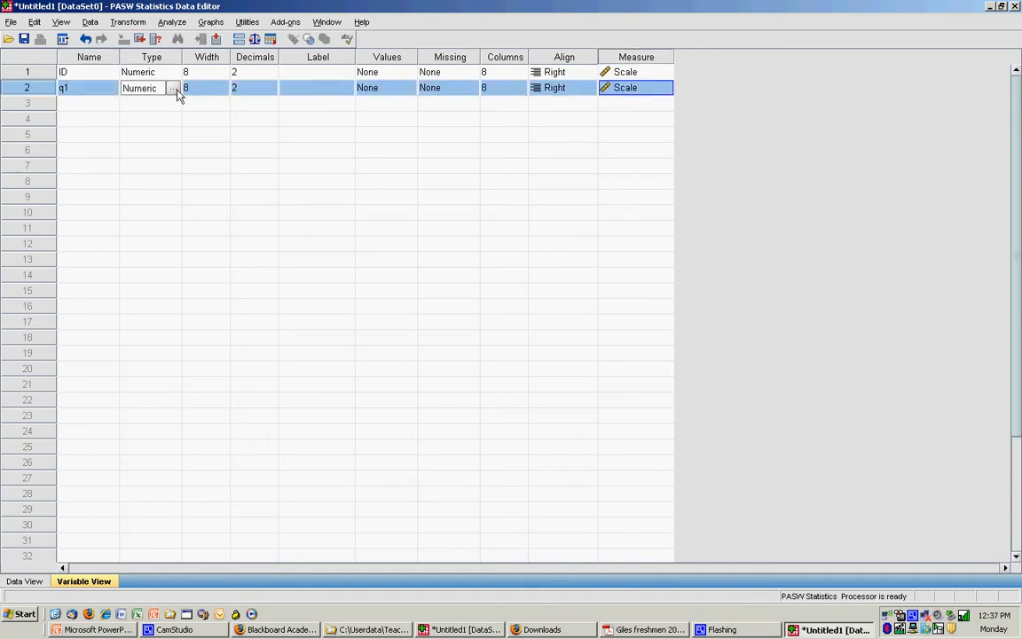
- Give the q1 variable the label "what the sex are you"
left_click(292, 93)
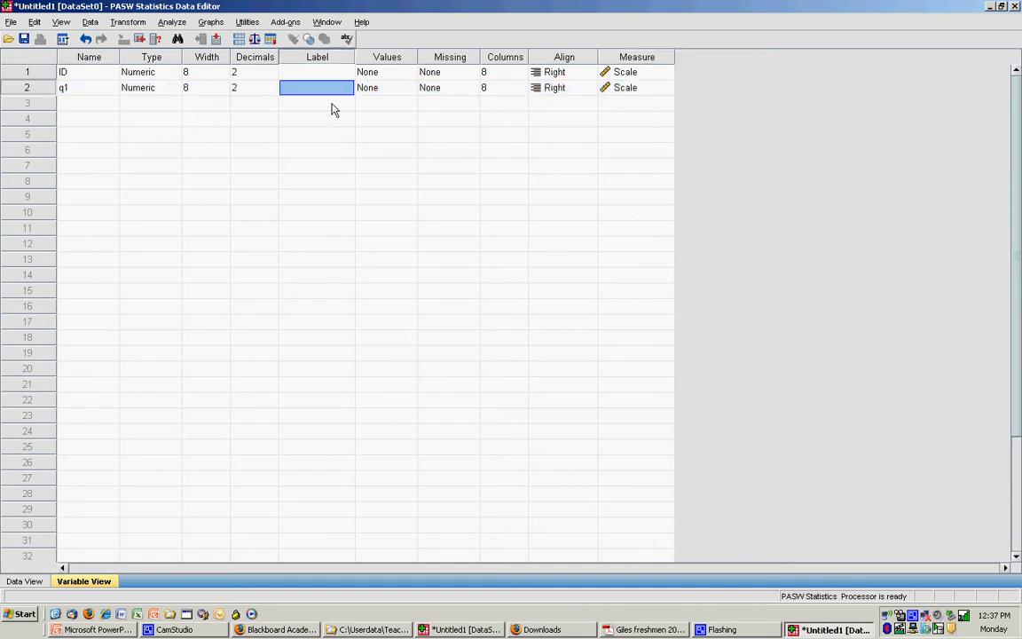
type("what th")
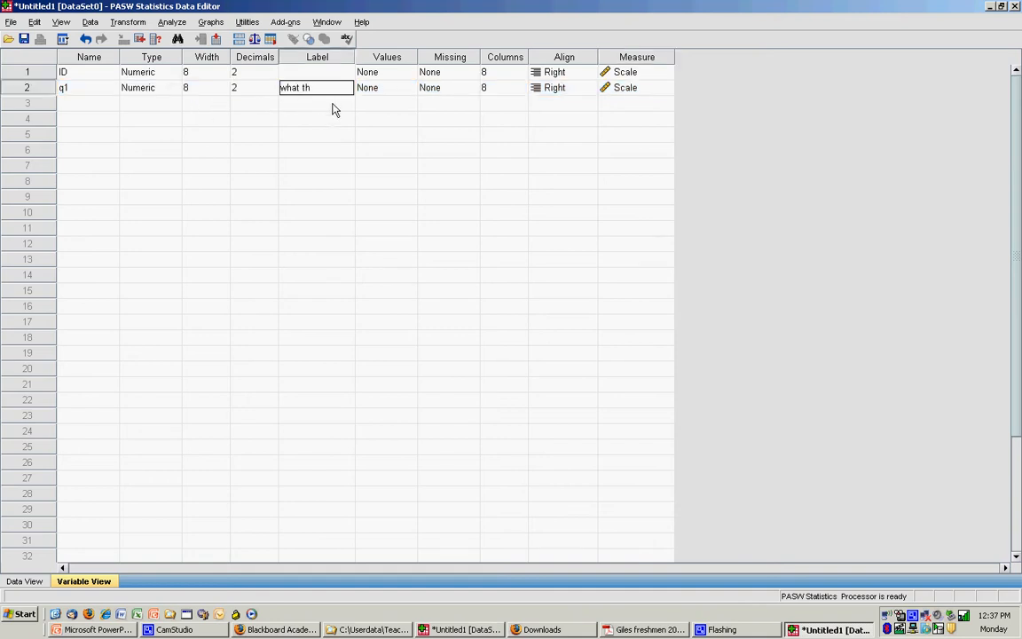
type("e sex are you")
- Check the sex question's answer codes in the survey PDF and give q1 the value labels 1 = male and 2 = female
left_click(383, 90)
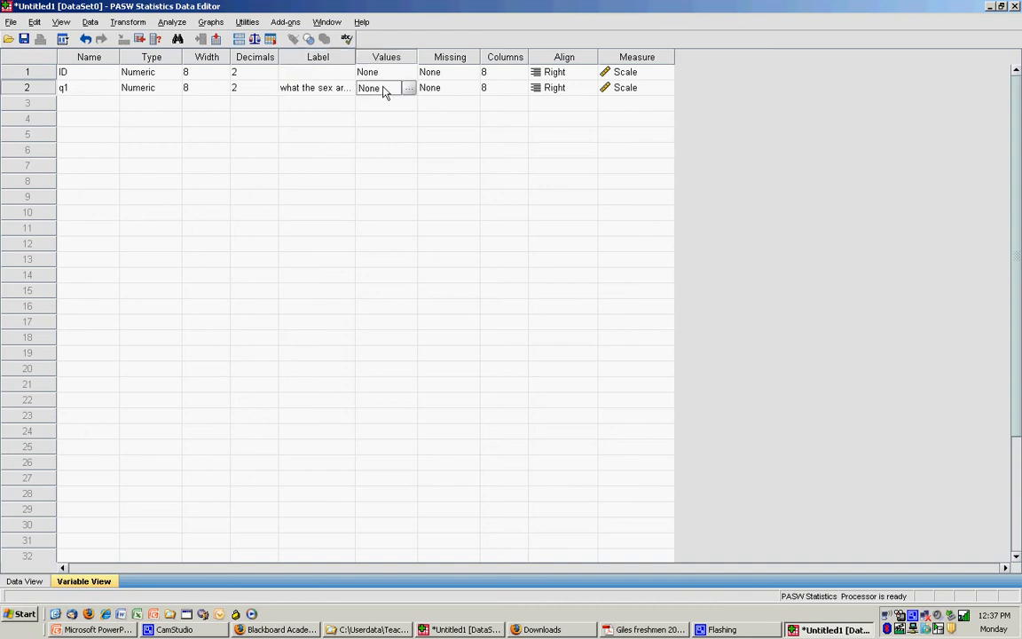
key("alt+Tab")
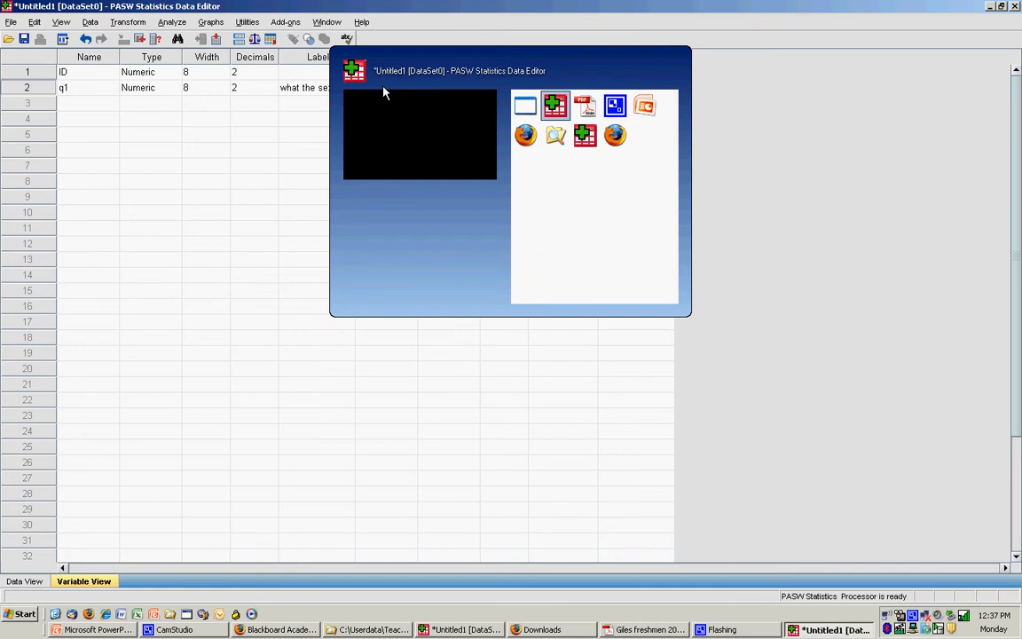
key("alt+Tab")
key("alt+Tab")
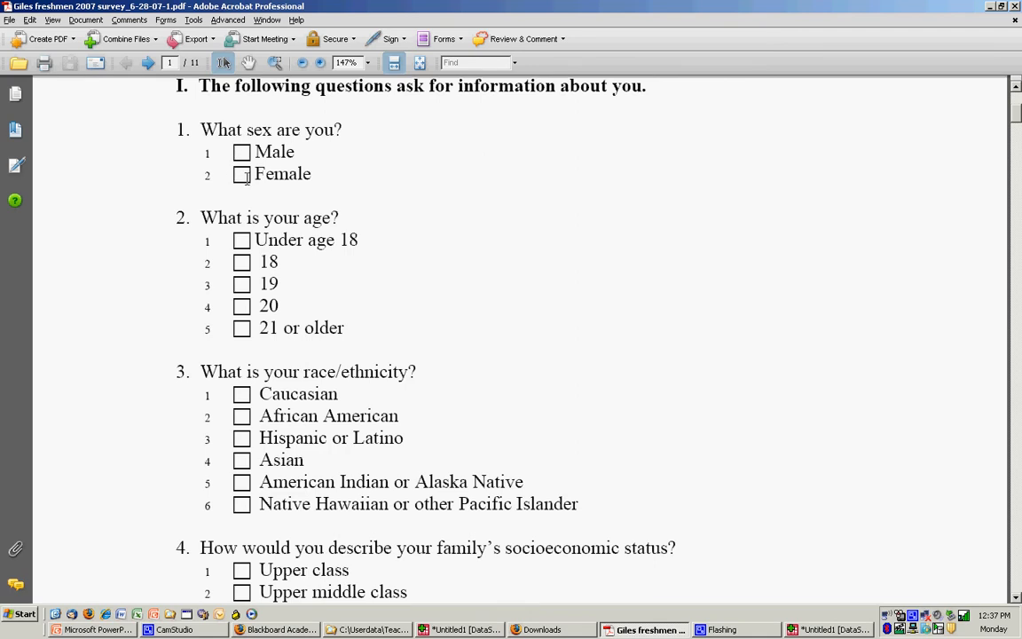
key("alt+Tab")
key("alt+Tab")
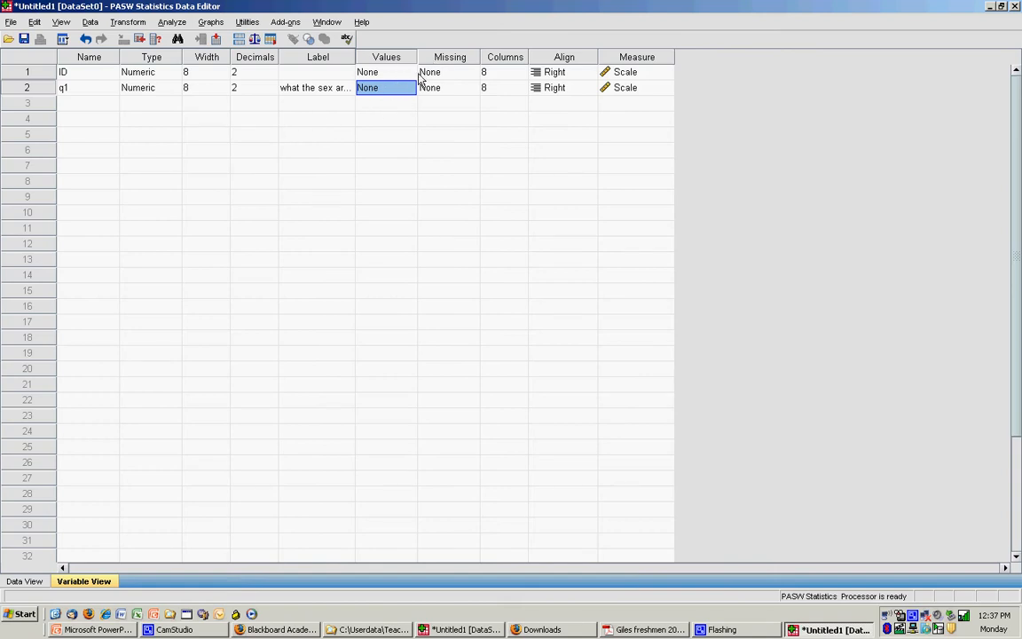
left_click(412, 89)
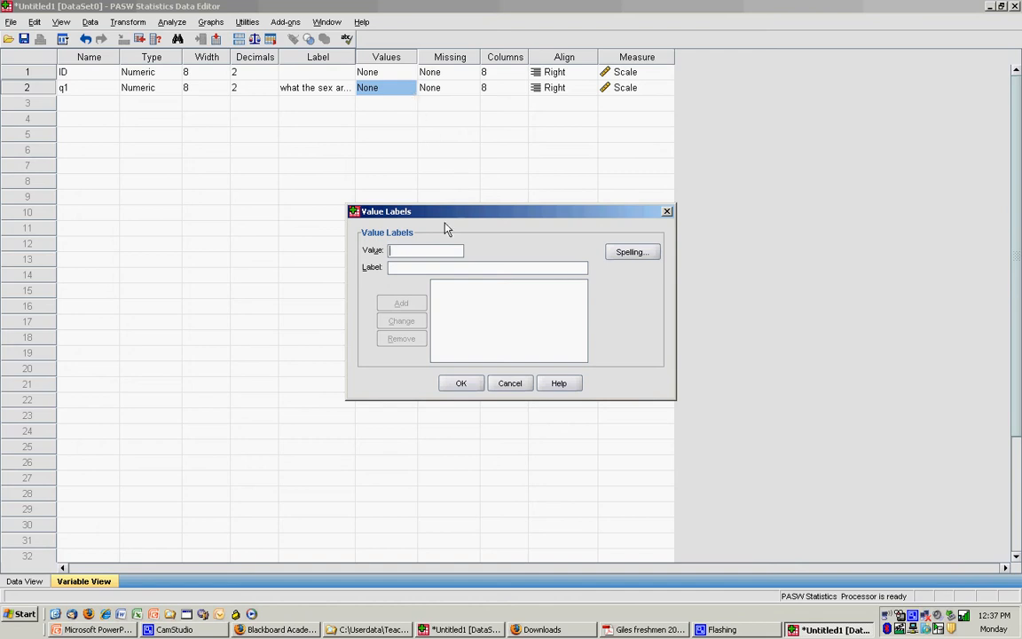
type("1")
left_click(405, 266)
type("male")
left_click(400, 303)
type("female")
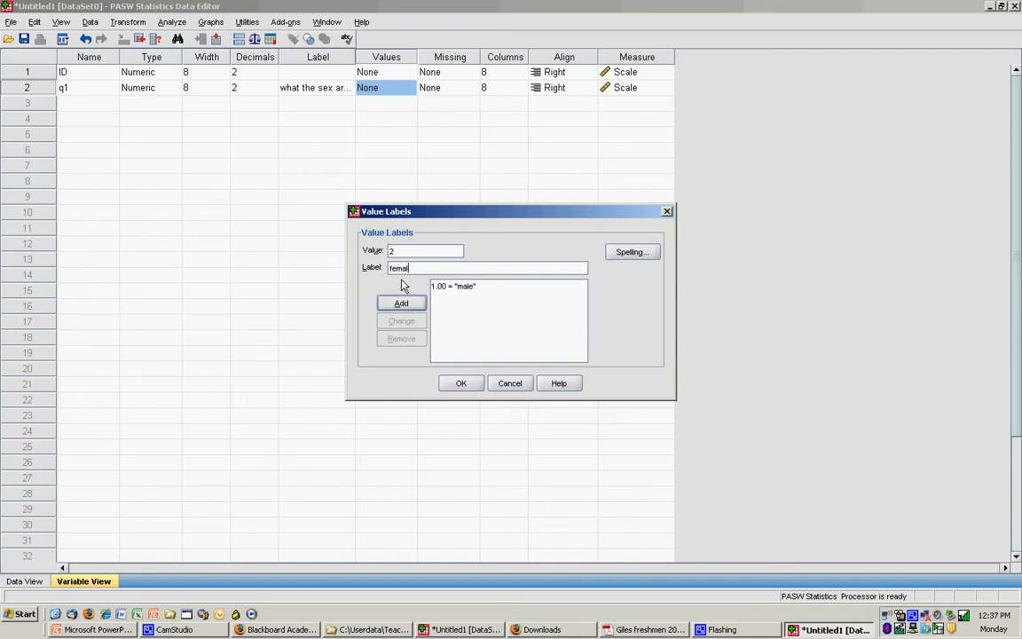
left_click(401, 303)
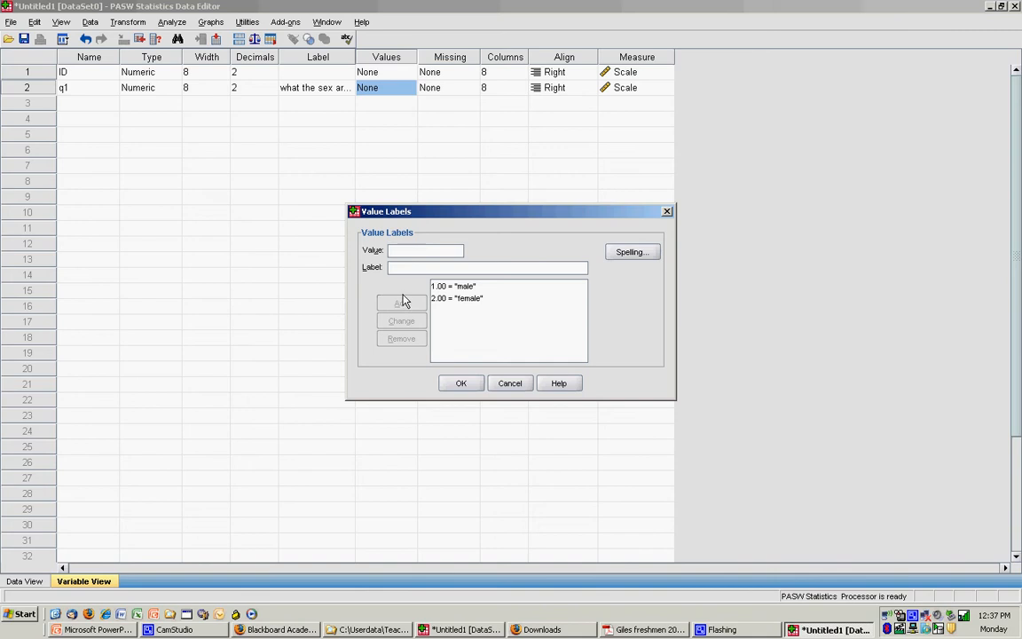
left_click(460, 383)
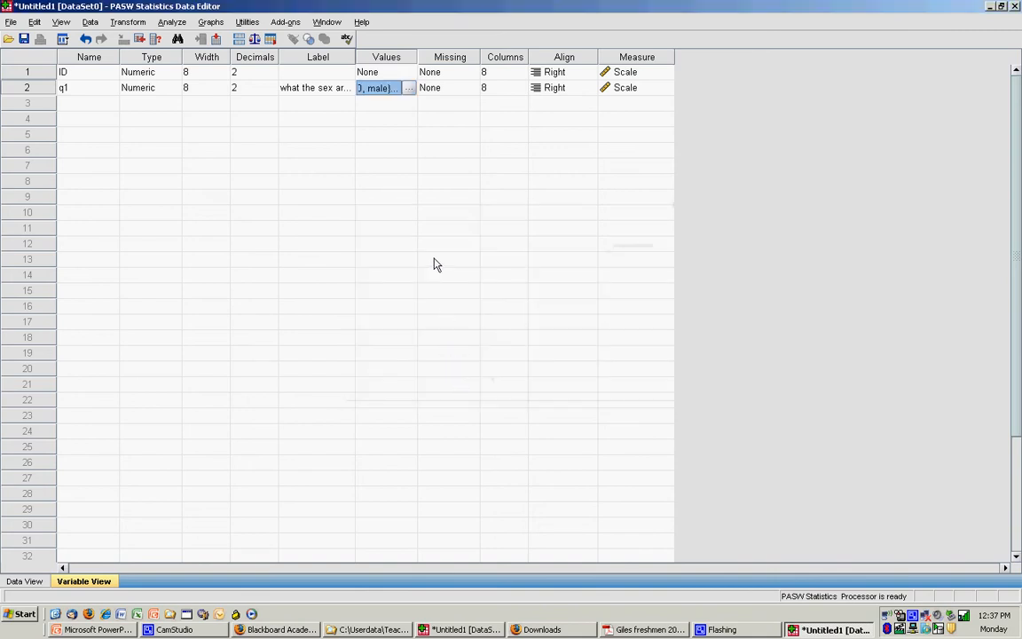
left_click(447, 90)
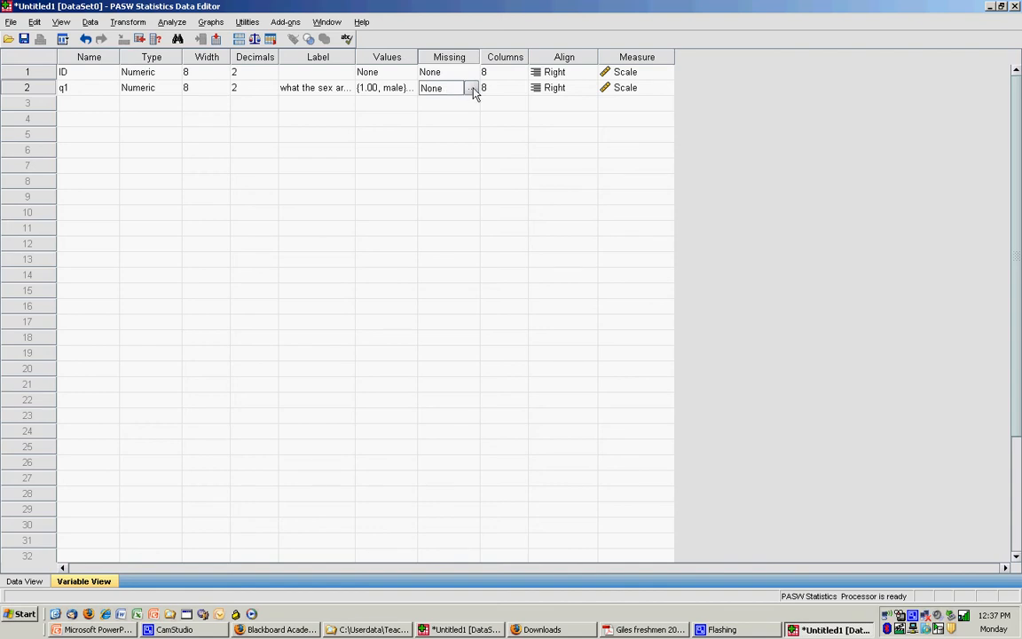
left_click(473, 90)
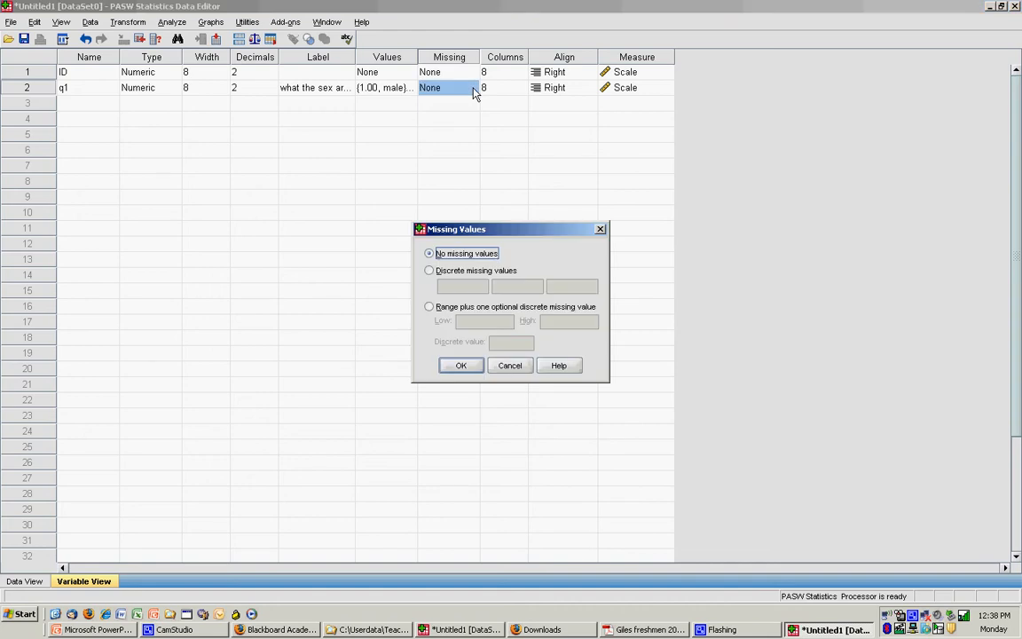
left_click(429, 271)
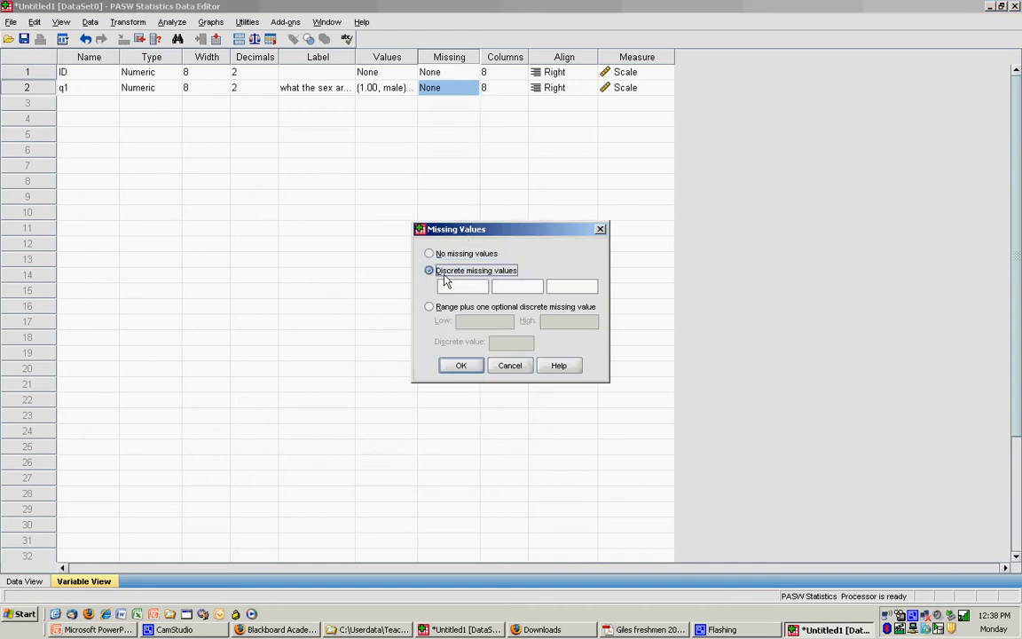
left_click(482, 285)
type("9")
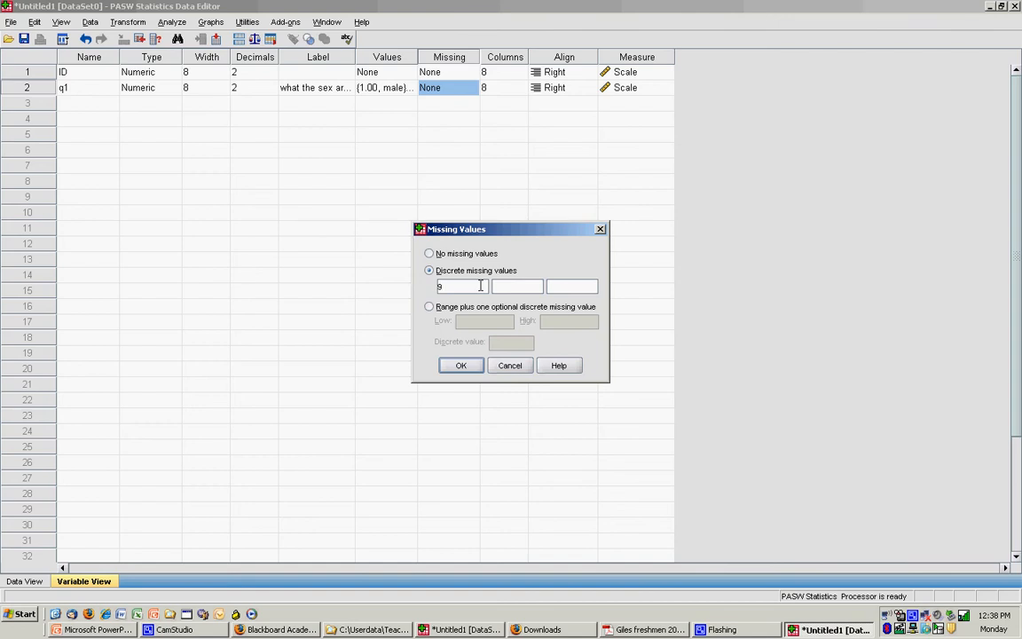
type("9")
type("99")
key("BackSpace")
key("BackSpace")
key("BackSpace")
left_click(504, 364)
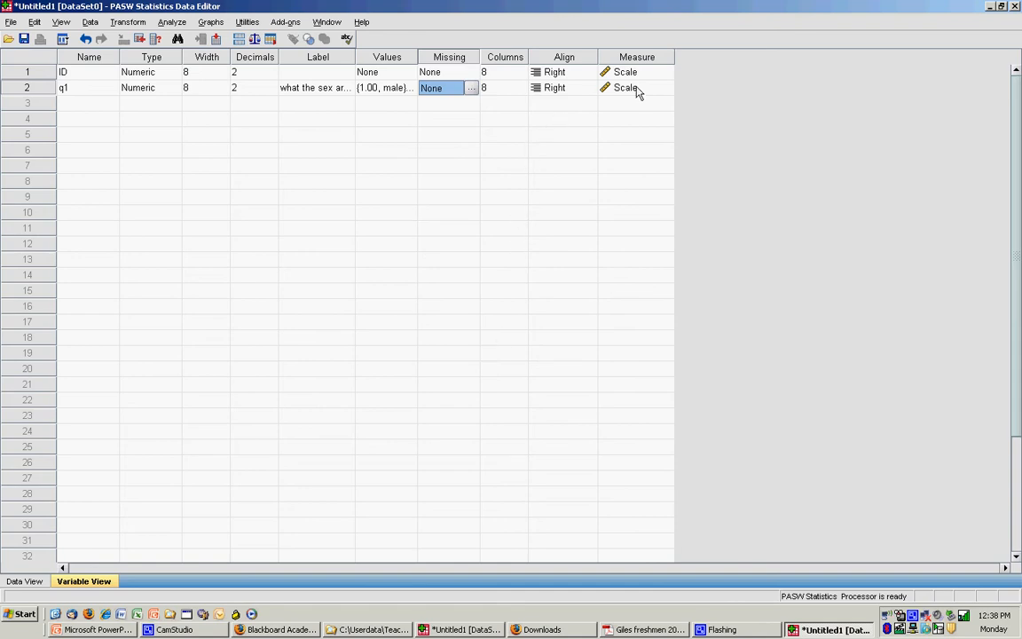
- Set the measurement level of q1 to Nominal
left_click(638, 90)
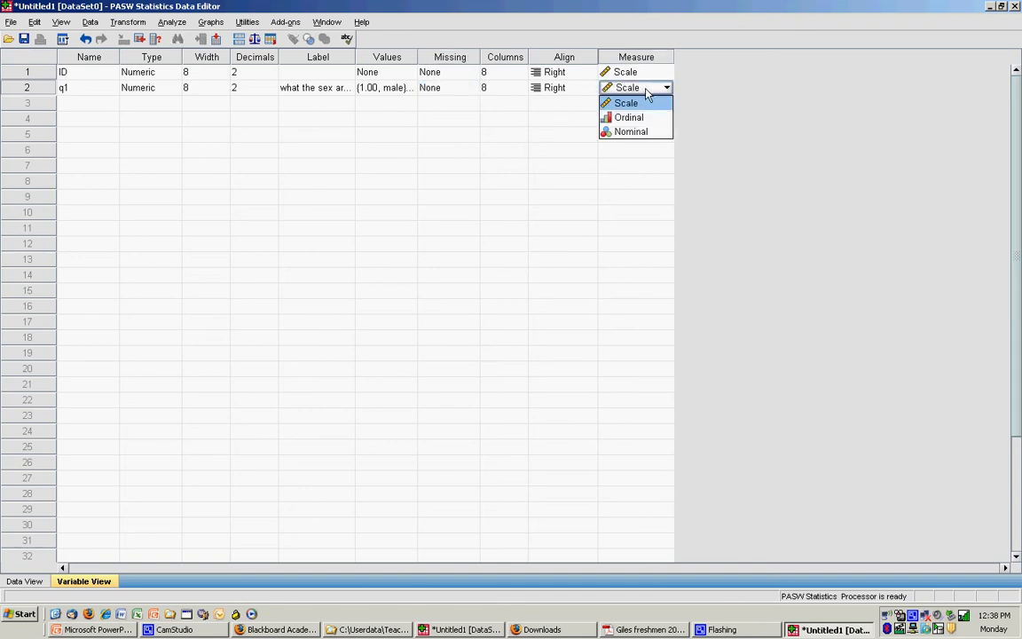
left_click(646, 133)
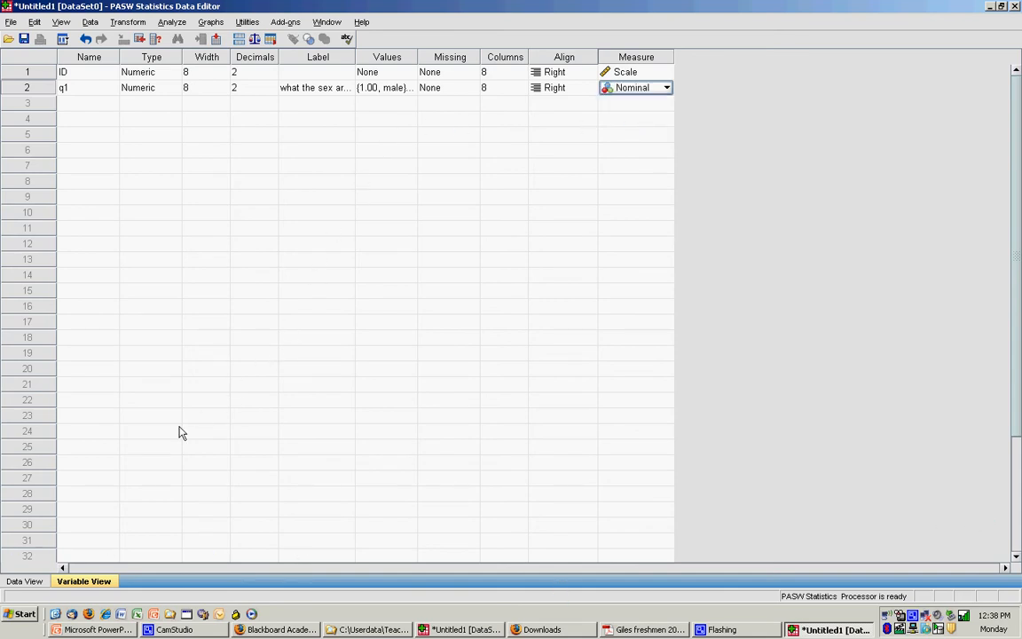
- Enter the first case in the data grid with ID 1 and q1 value 1
left_click(22, 581)
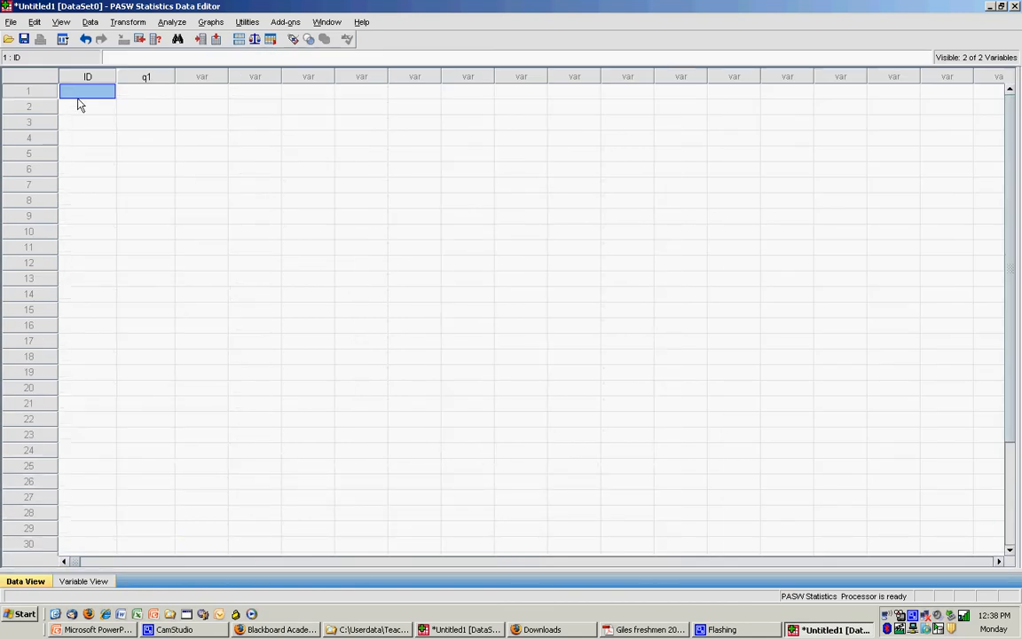
type("1")
key("Tab")
type("1")
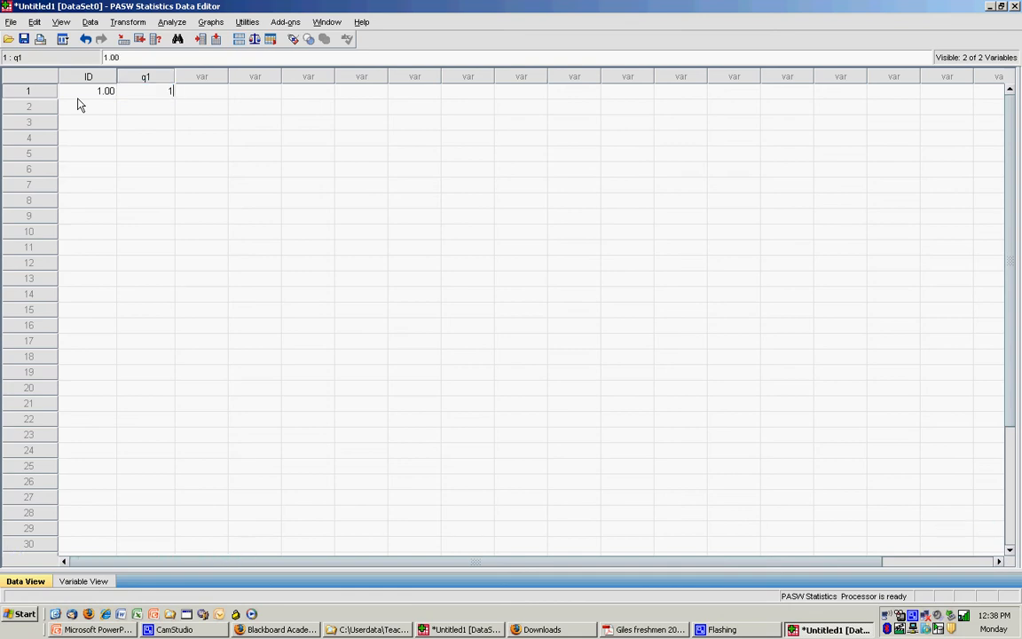
- Change the first case's q1 value to 2 in the data grid
key("Tab")
key("Left")
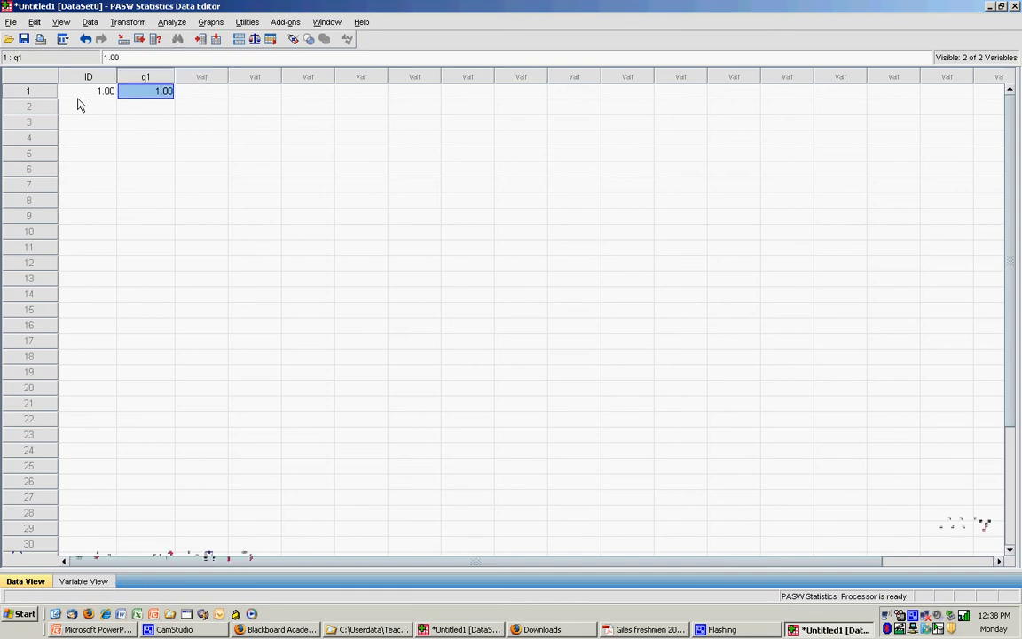
type("2")
key("Tab")
key("Left")
- Look up item 16 under "This year, I plan on" in the survey PDF and define a third variable named q16
double_click(198, 77)
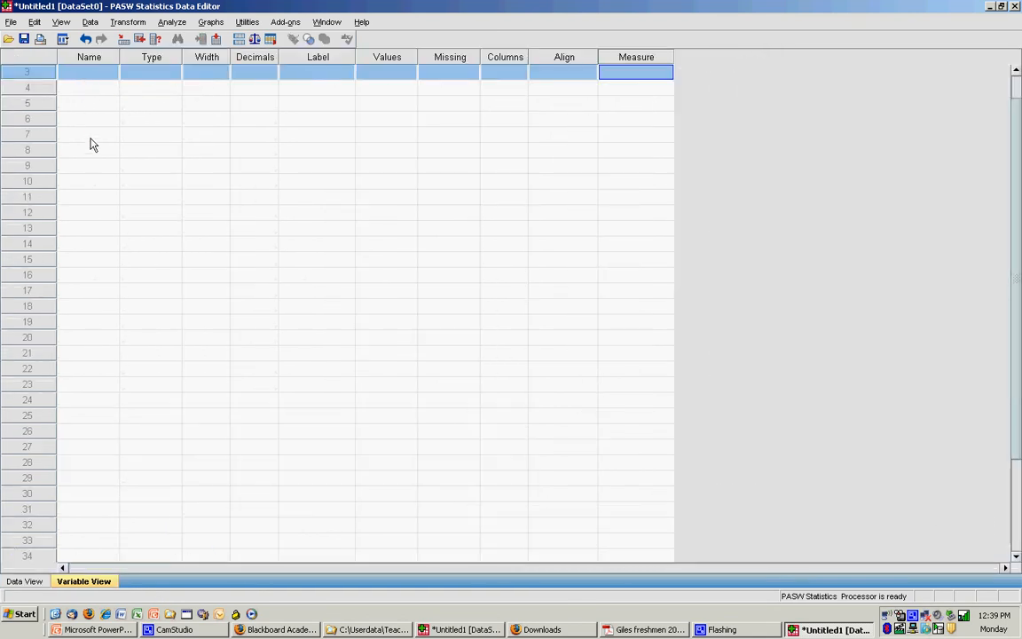
key("alt+Tab")
key("alt+Tab")
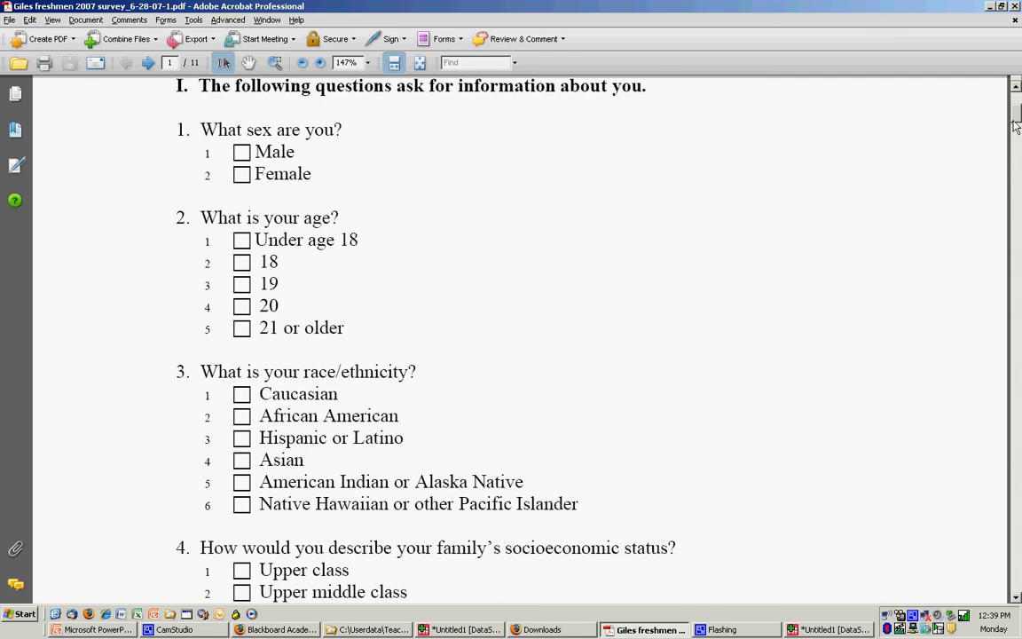
left_click_drag(1016, 124, 1018, 153)
scroll(674, 106, "down", 10)
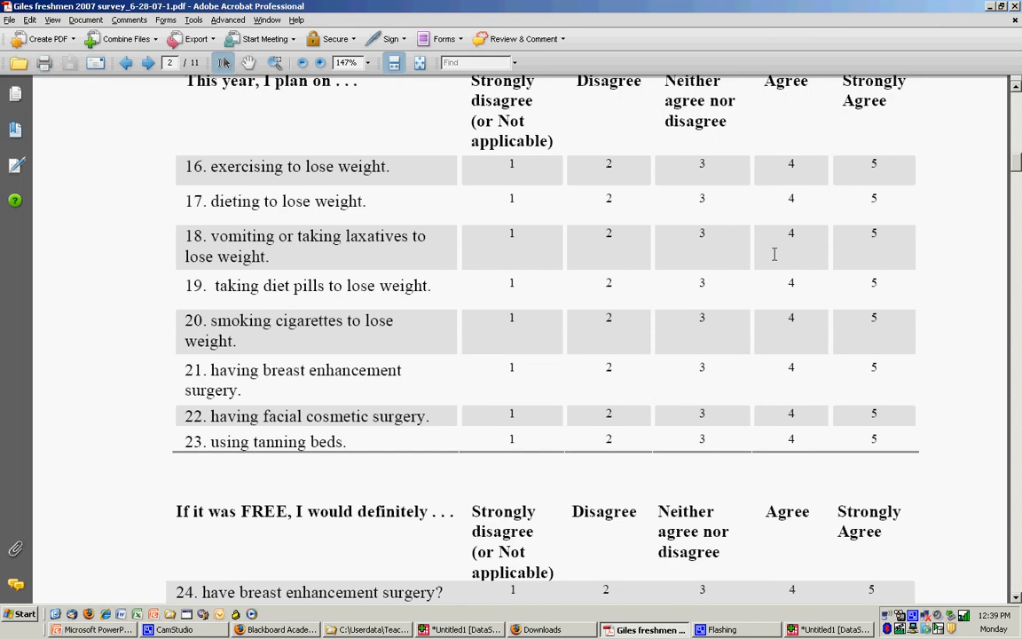
key("alt+Tab")
key("alt+Tab")
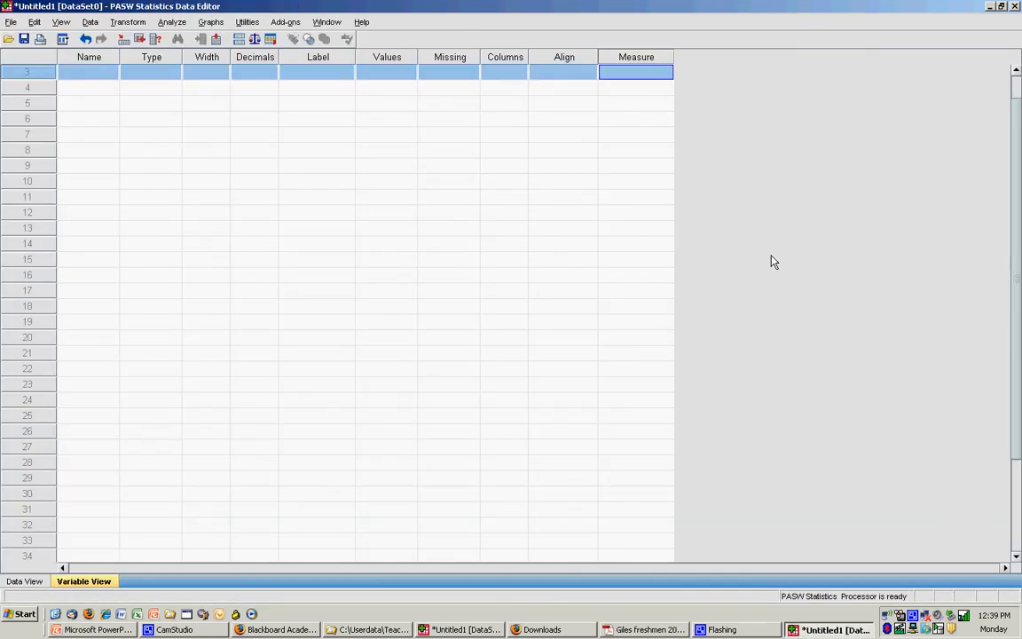
left_click(82, 77)
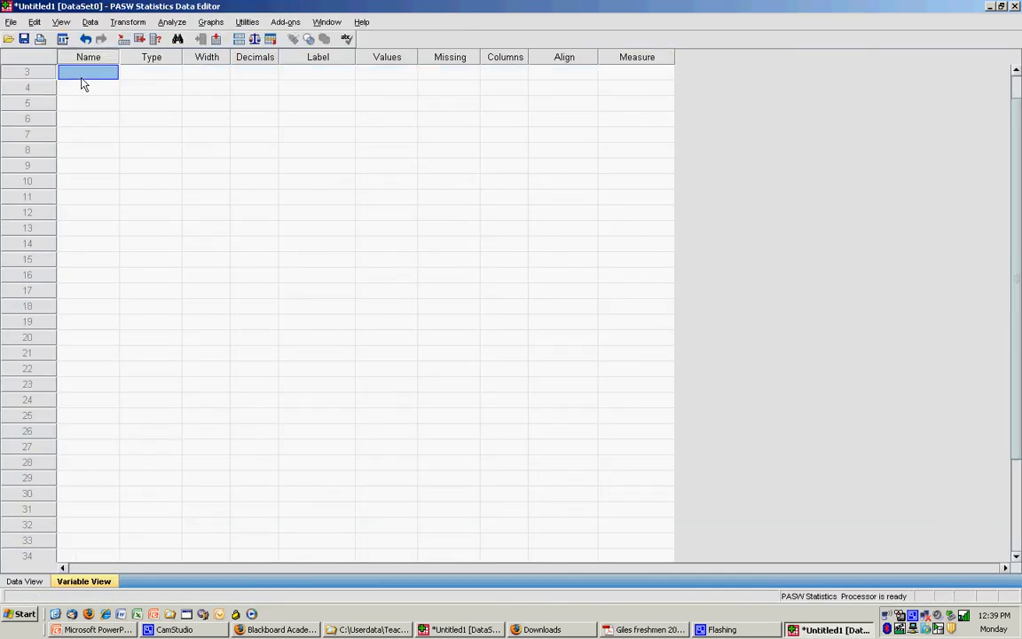
type("q16")
left_click(142, 77)
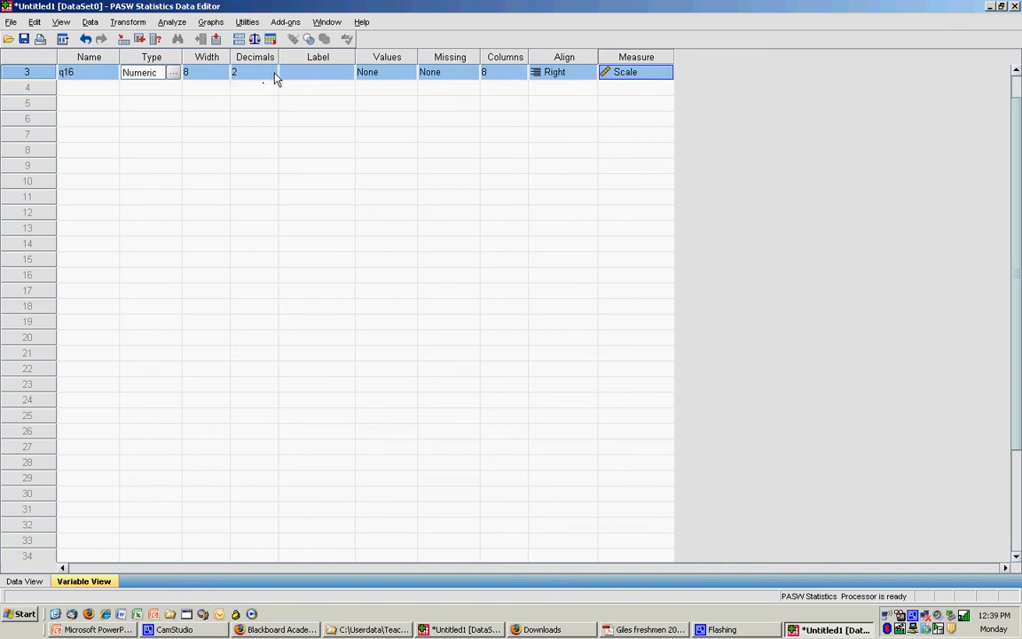
- Give the q16 variable the label "this year i plan on exercising to lose weight"
left_click(297, 75)
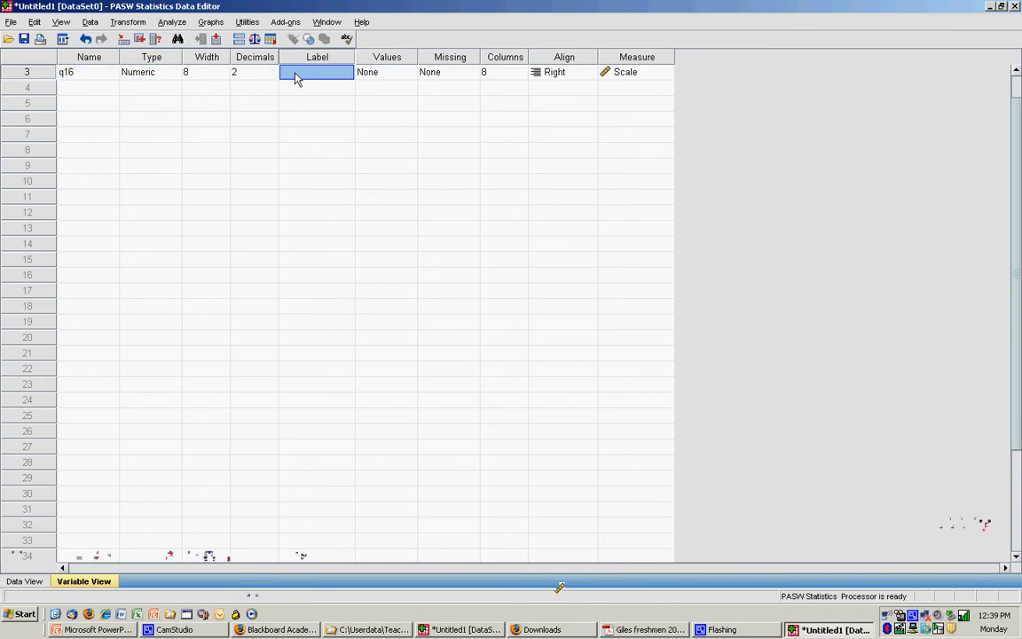
type("this year")
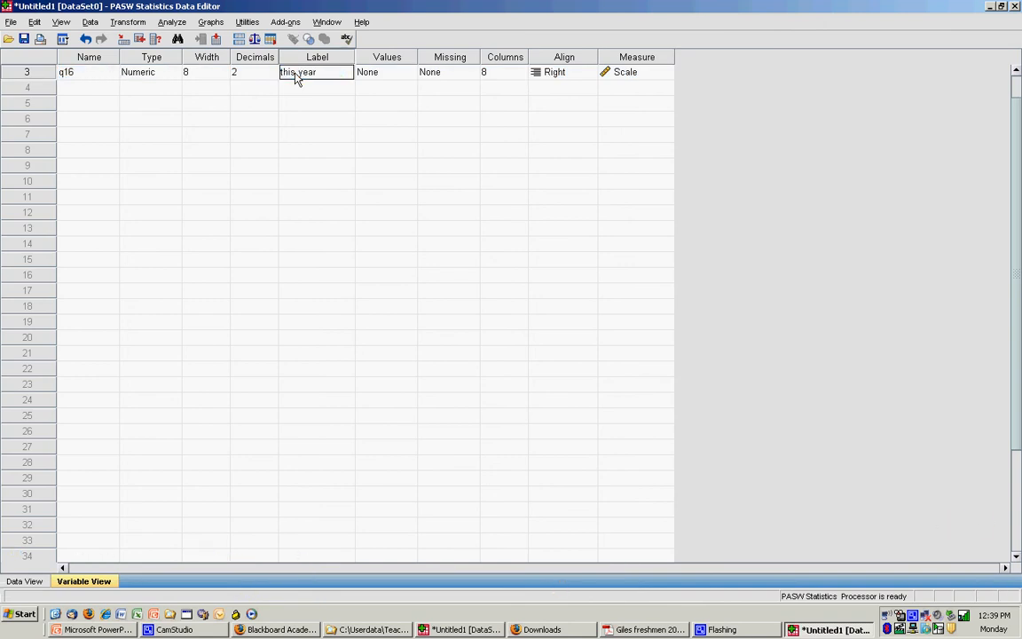
type(" I plan on exe")
type("rcising to lose")
type(" weight")
- Add the q16 value labels 1 = strongly disagree and 2 = disagree
left_click(408, 73)
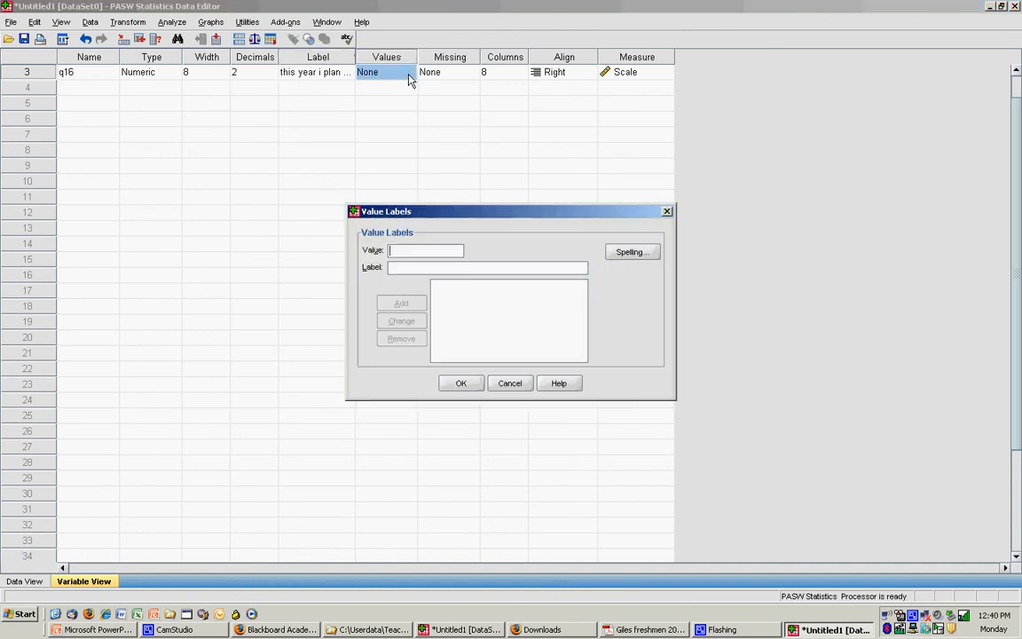
type("1")
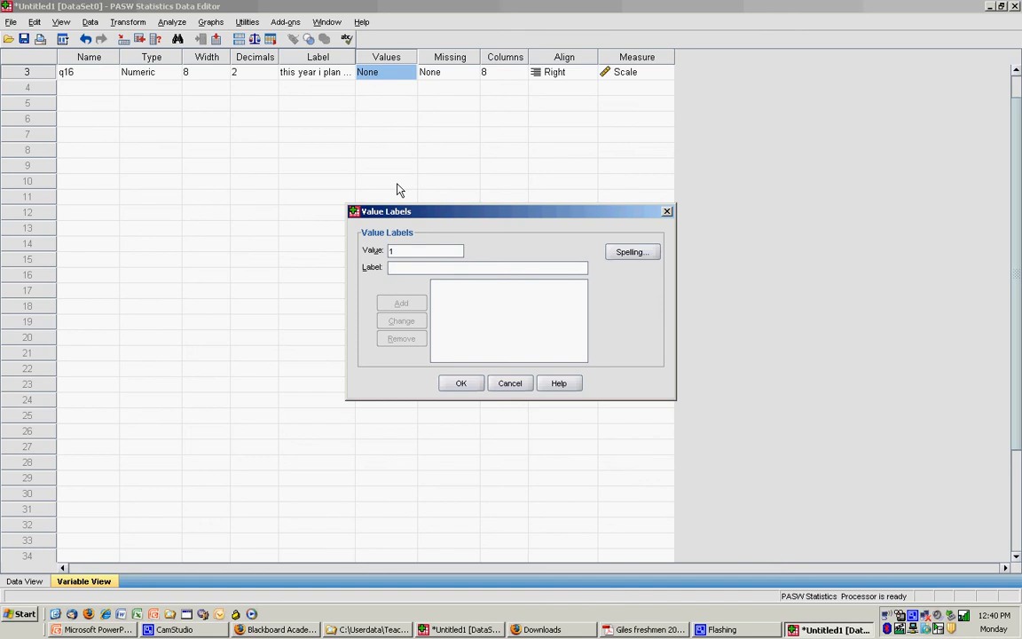
key("Tab")
type("strongly di")
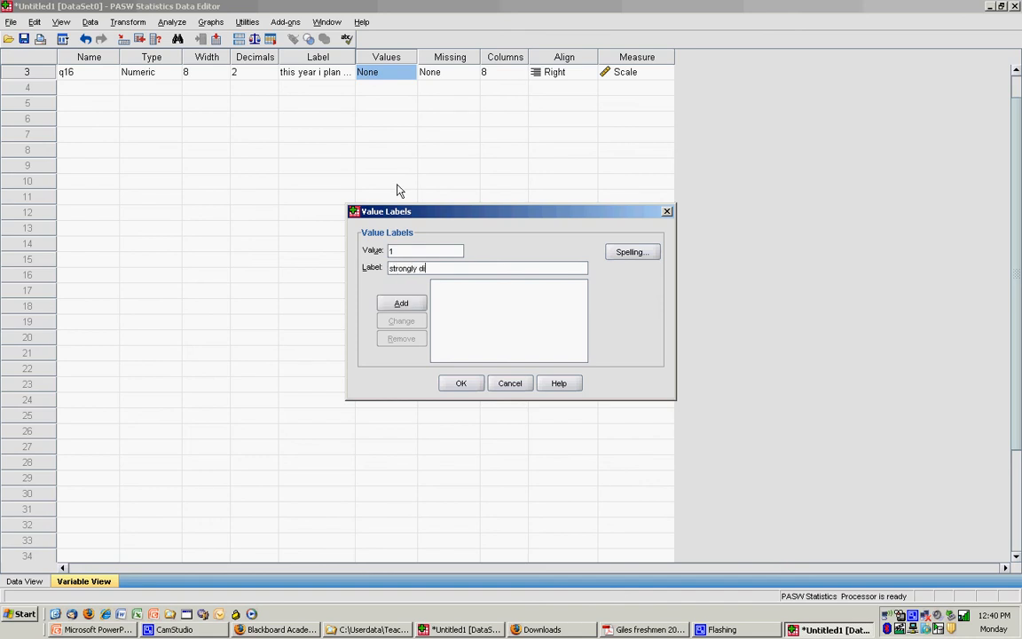
key("Return")
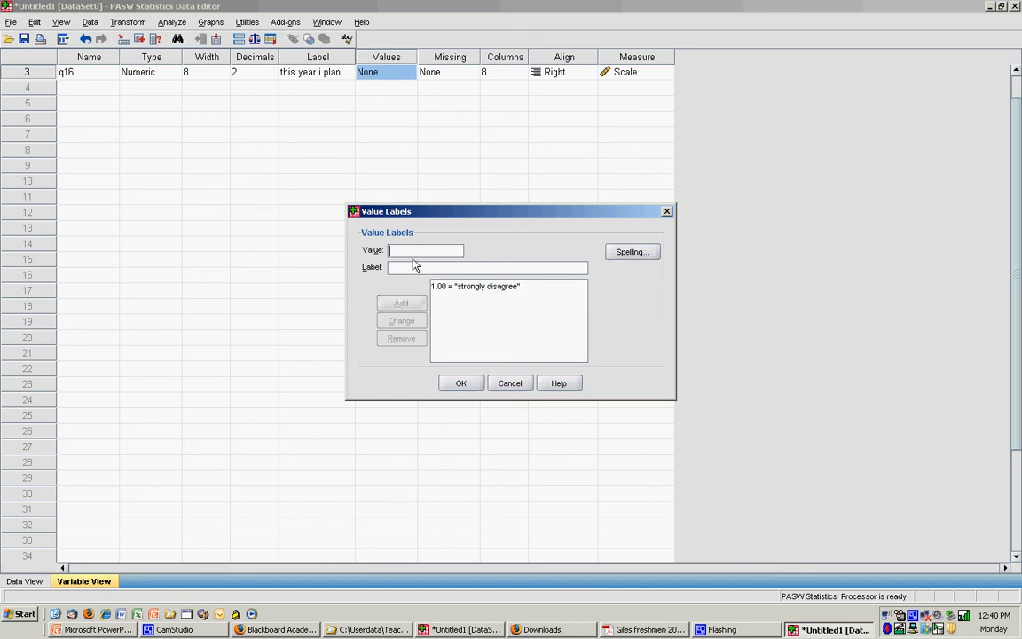
type("2")
key("Tab")
type("disagree")
key("Return")
- Add the value labels 3 = neither, 4 = agree and 5 = strongly agree to q16 and accept the full set
type("3")
type("nie")
type("th")
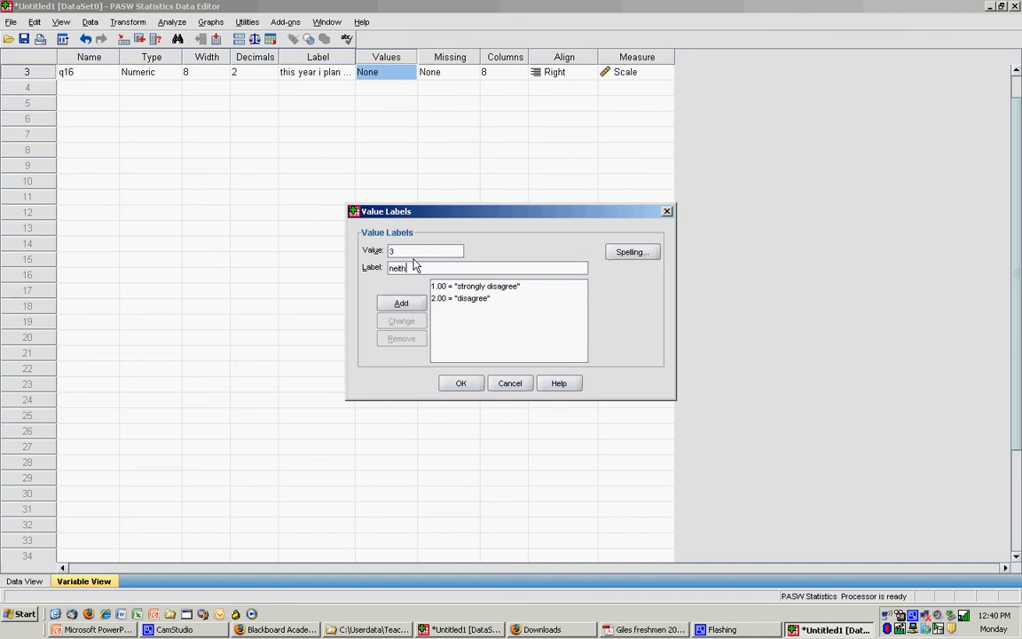
type("er")
key("Return")
type("4")
key("Tab")
type("agree")
key("Return")
type("5")
type("strongly ag")
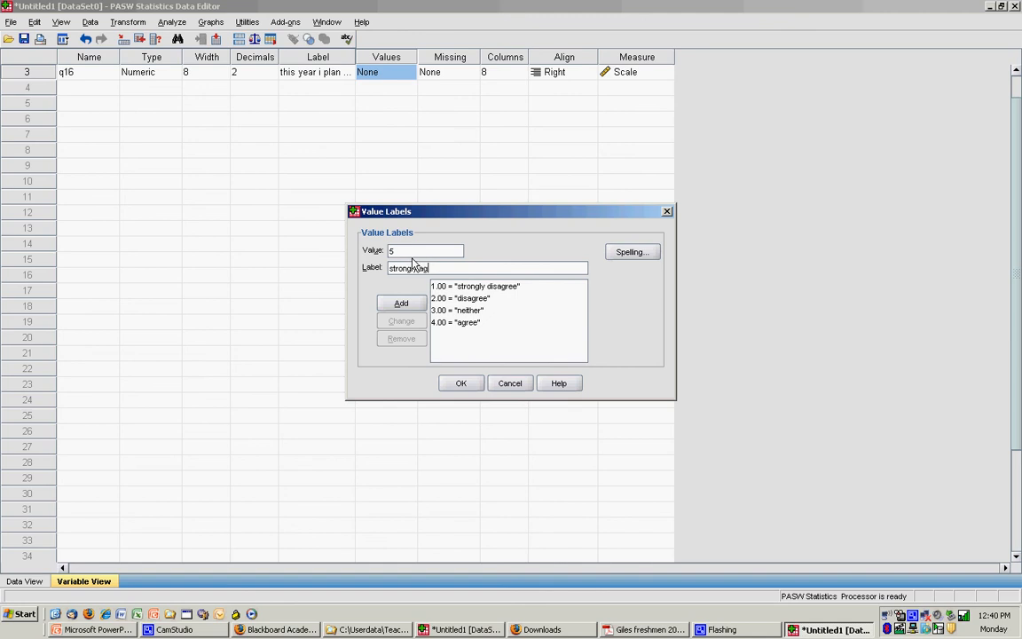
key("Return")
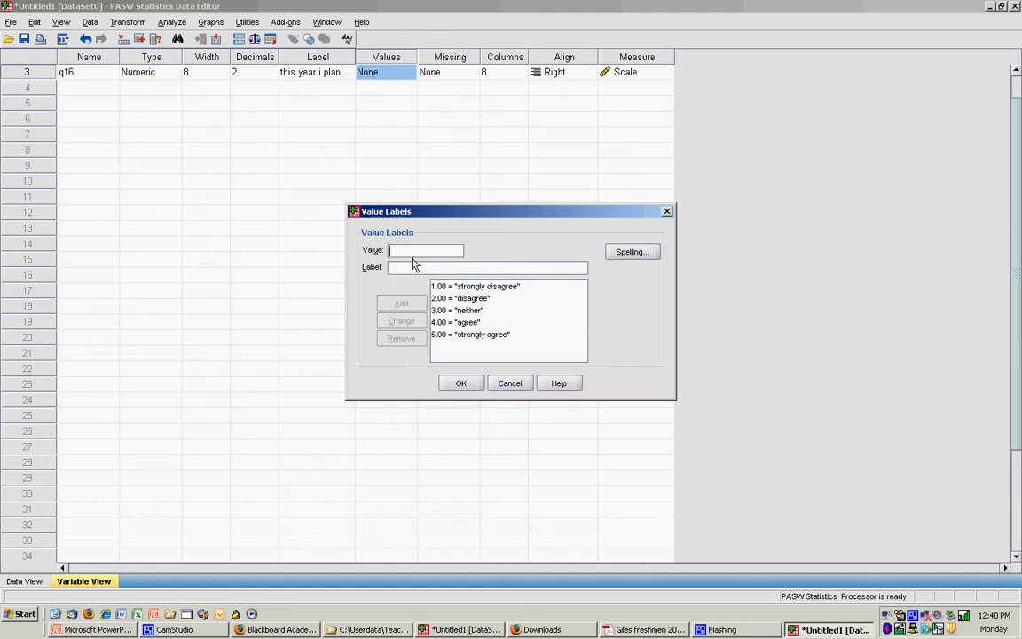
left_click(456, 382)
- Check item 17 in the survey PDF and define a fourth variable named q17
key("alt+Tab")
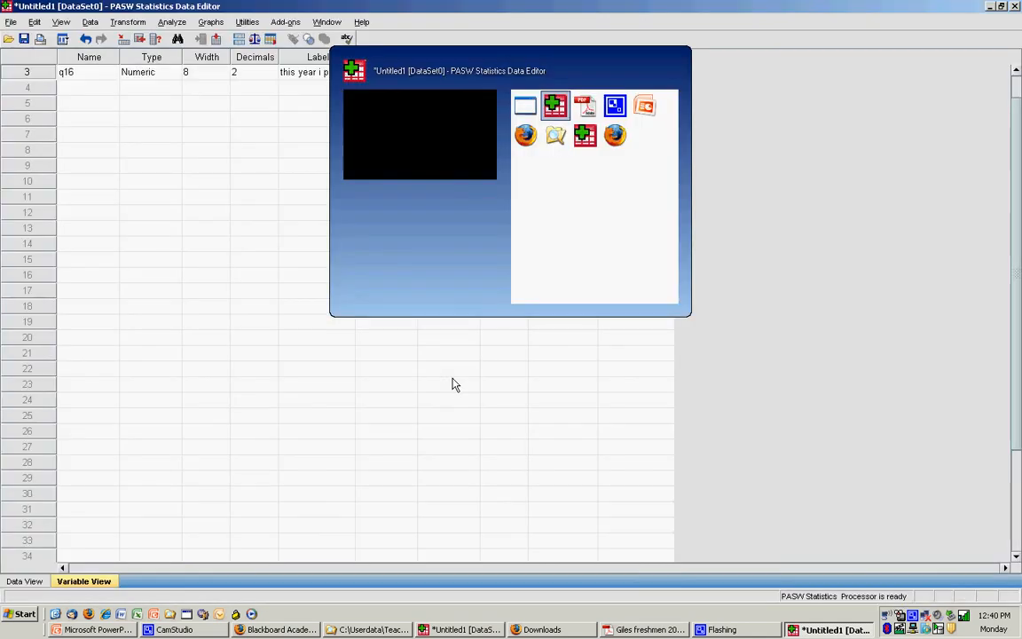
key("alt+Tab")
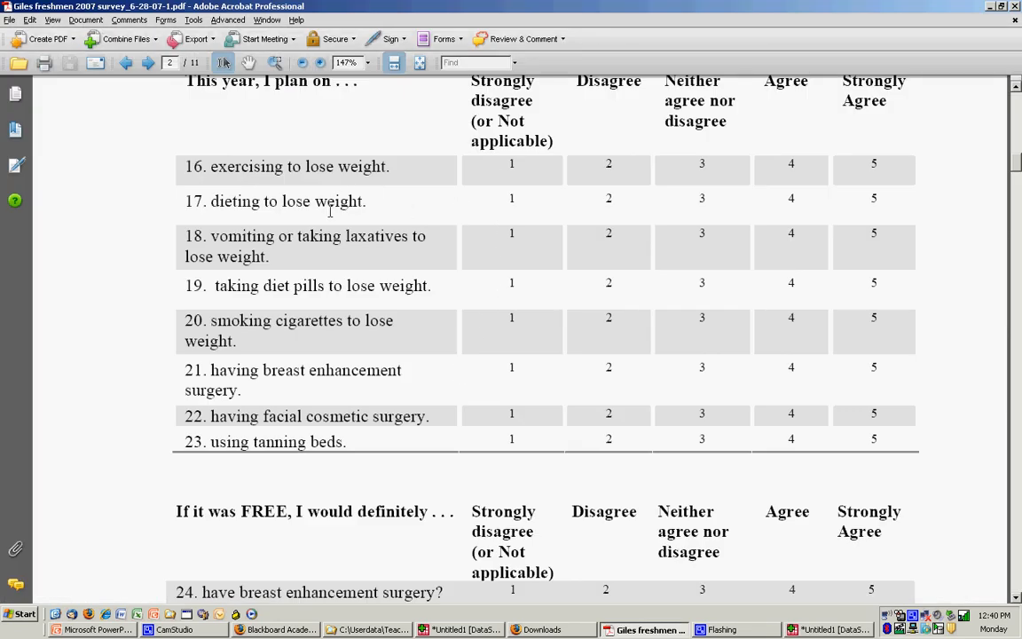
key("alt+Tab")
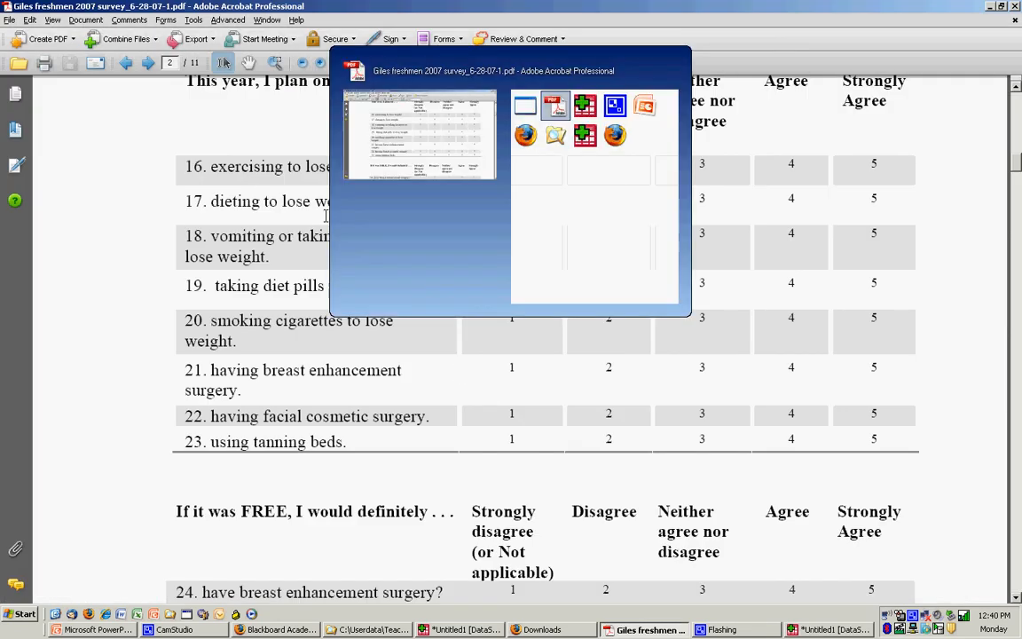
key("alt+Tab")
key("alt+Tab")
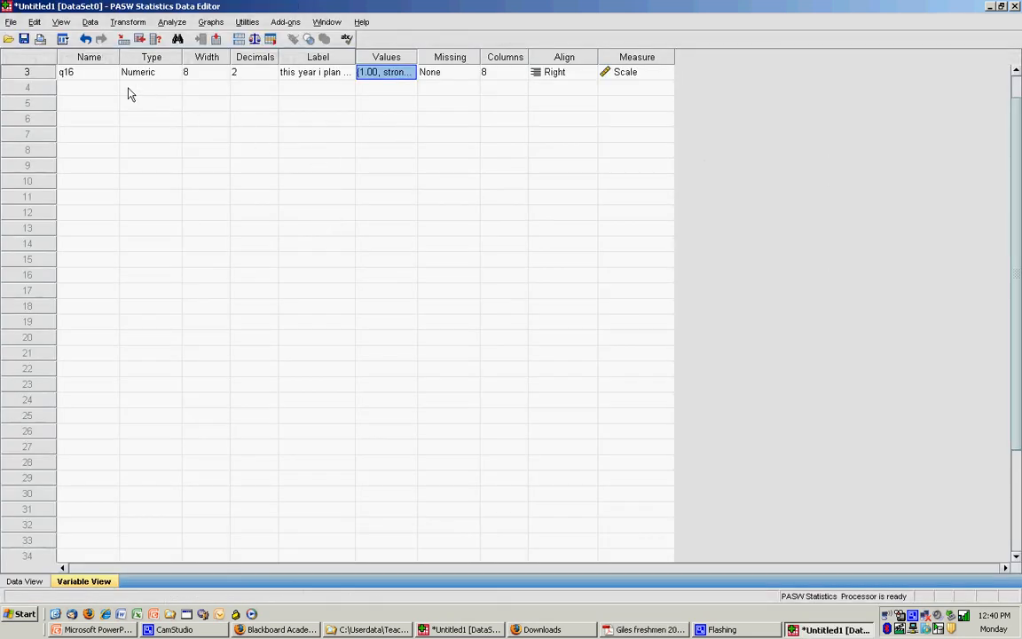
left_click(98, 87)
type("q17")
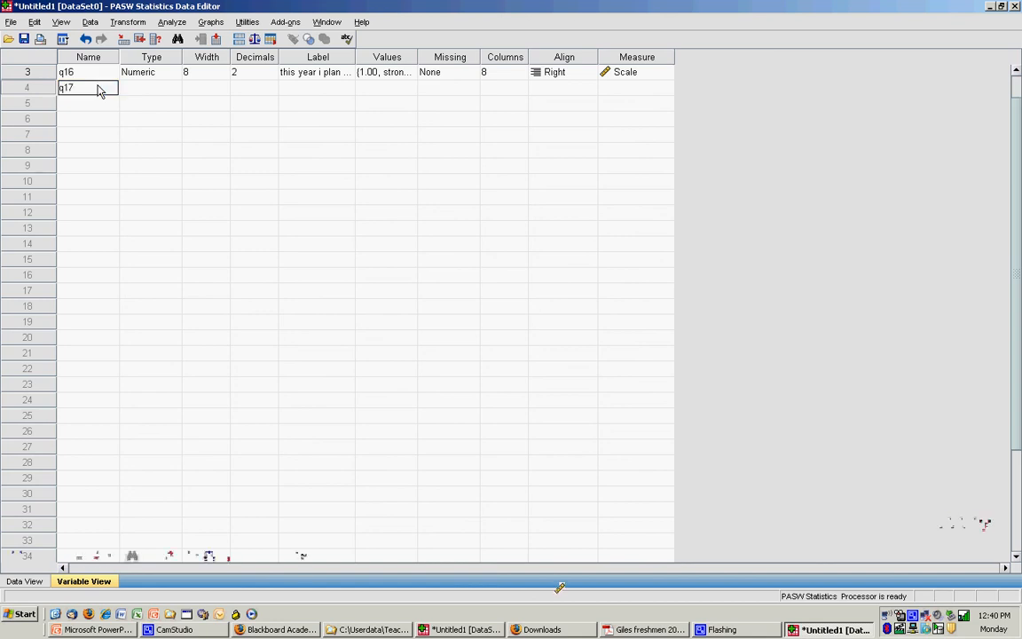
key("Return")
- Give the q17 variable the label "this year I plan on dieting to lose weight"
left_click(99, 87)
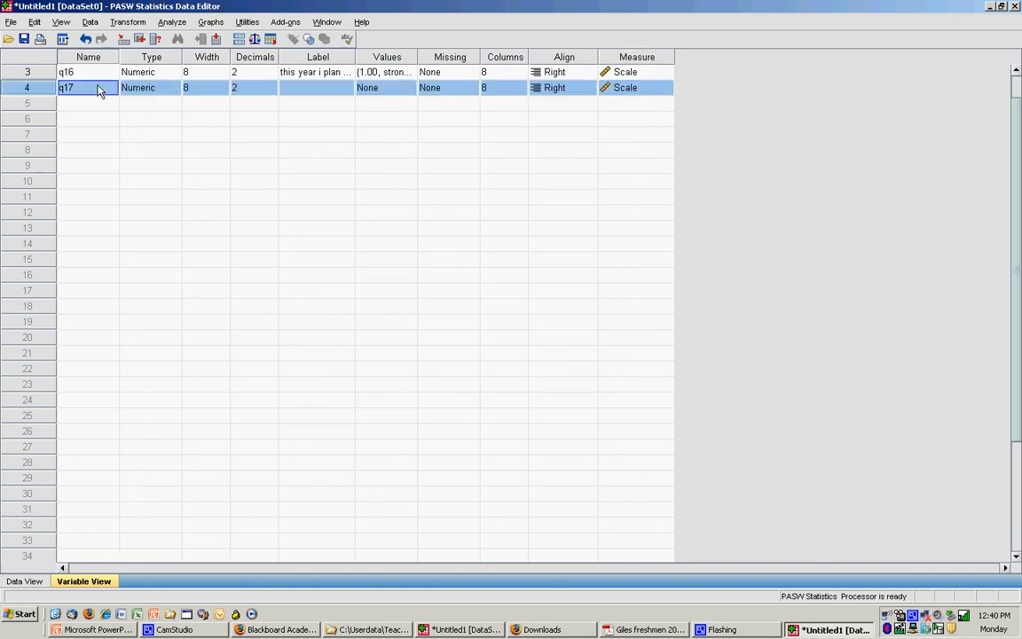
key("Tab")
key("Tab")
key("Tab")
key("Tab")
type("t")
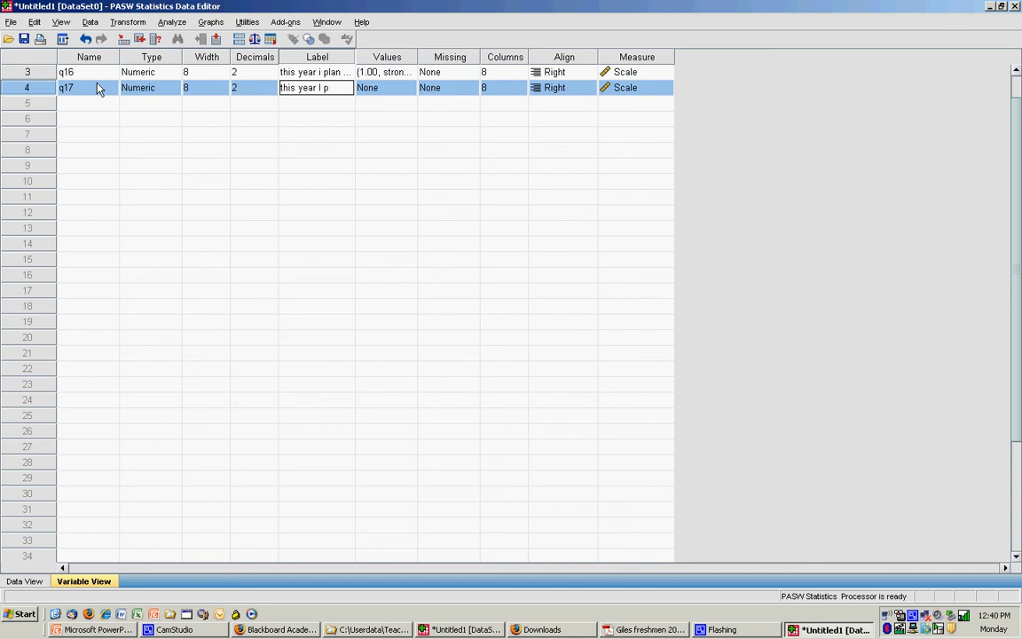
type("his year I plan on dieting to l")
type("ose weight")
- Copy the value labels of q16 and paste them into the Values cell of q17
left_click(377, 90)
left_click(381, 77)
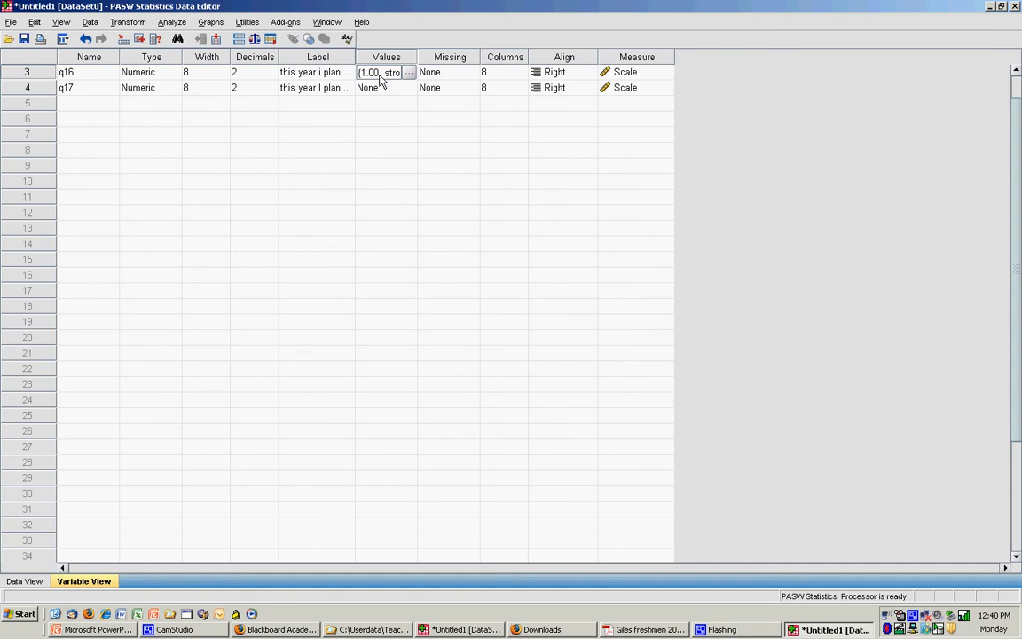
left_click(35, 22)
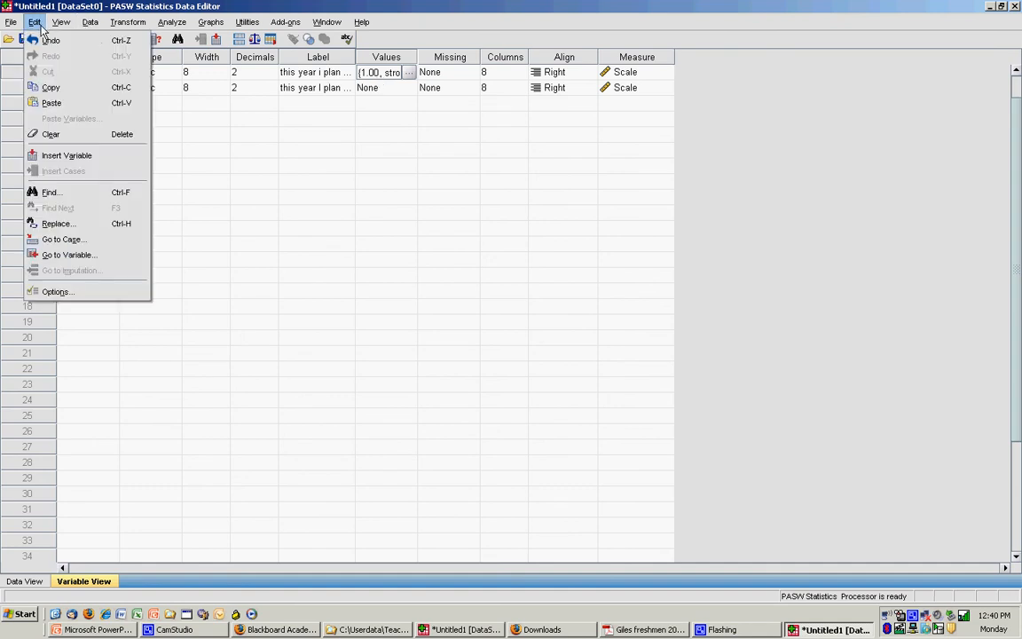
left_click(46, 90)
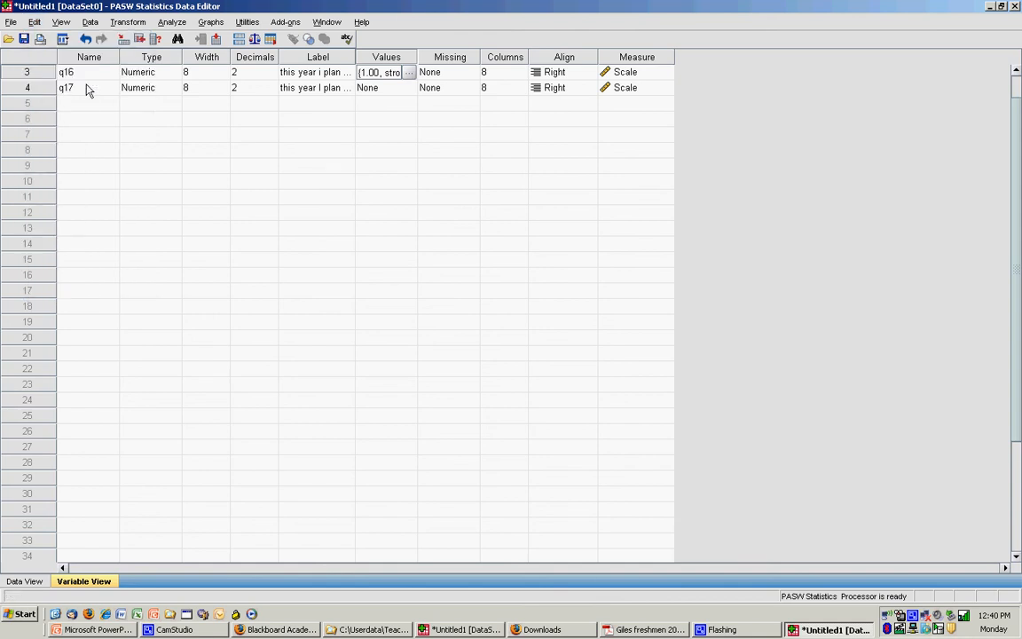
left_click(363, 92)
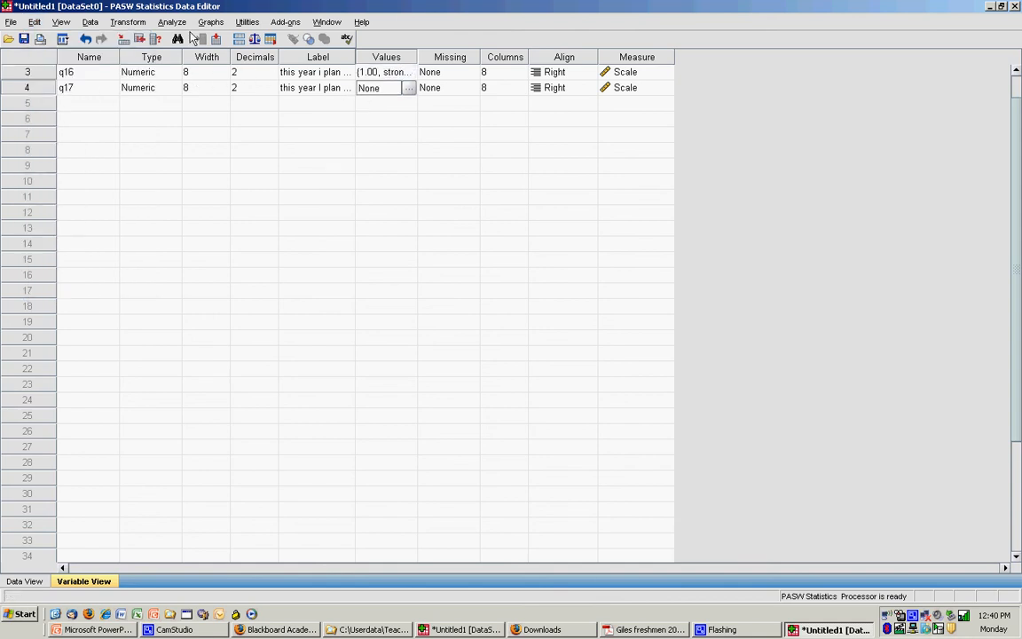
left_click(37, 23)
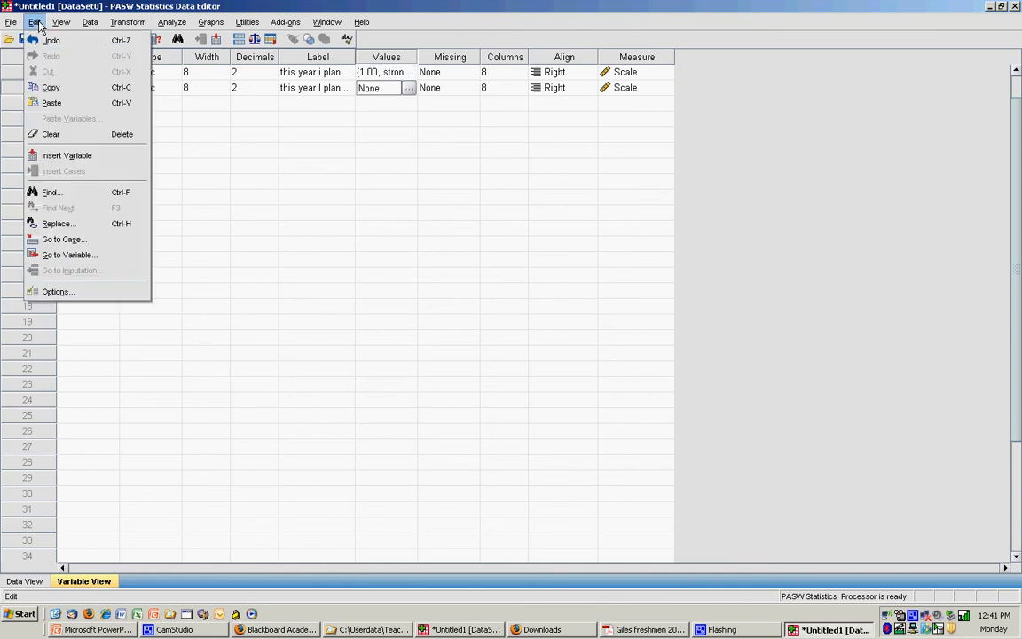
left_click(46, 103)
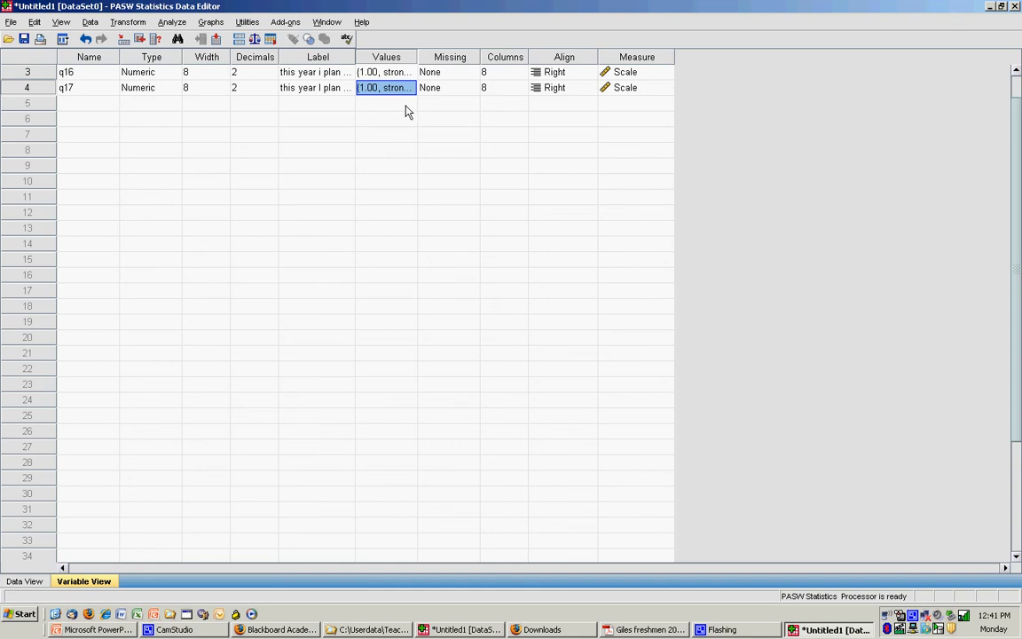
- Return to the data grid and view the columns for the defined survey variables
left_click(36, 581)
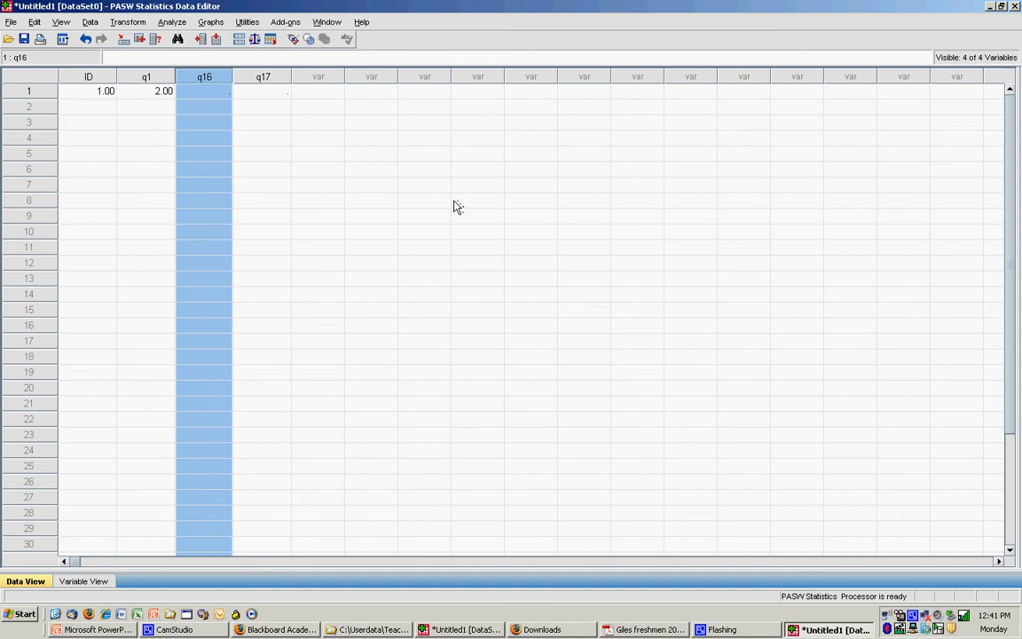
left_click_drag(377, 339, 312, 454)
left_click(316, 344)
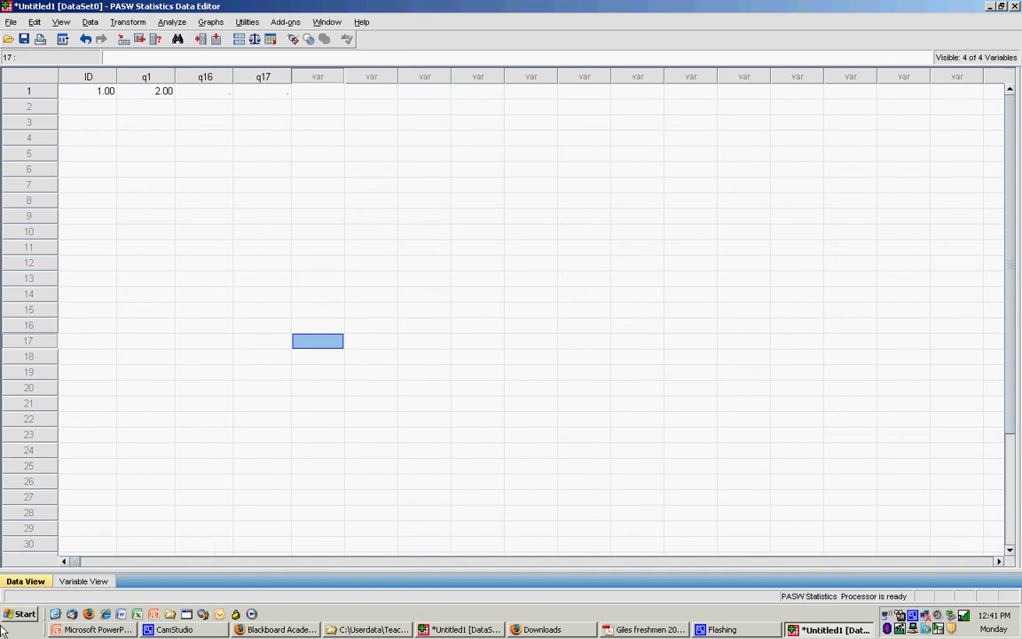
left_click(175, 630)
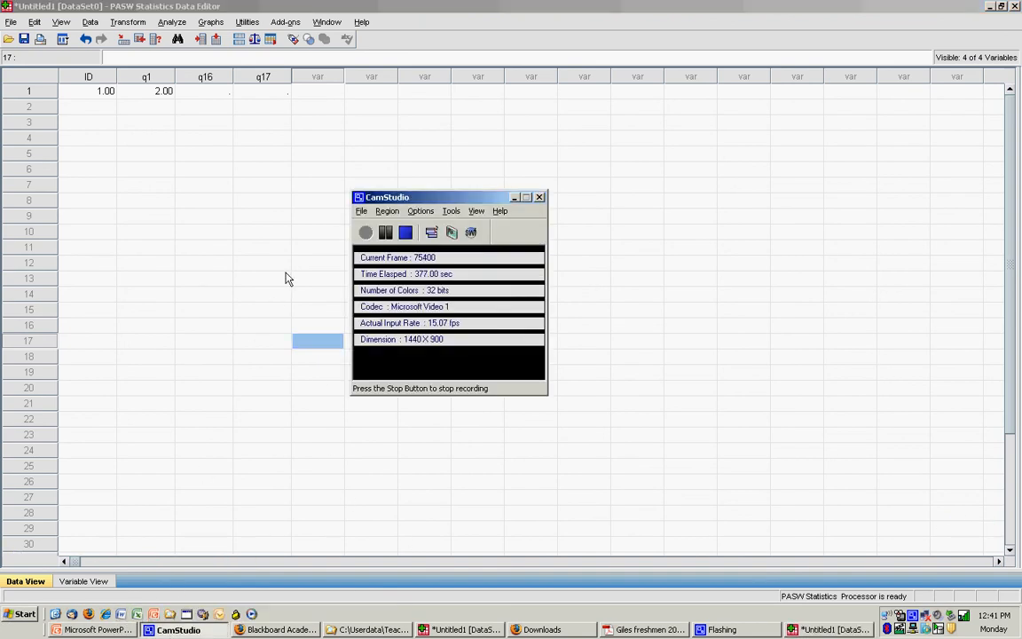